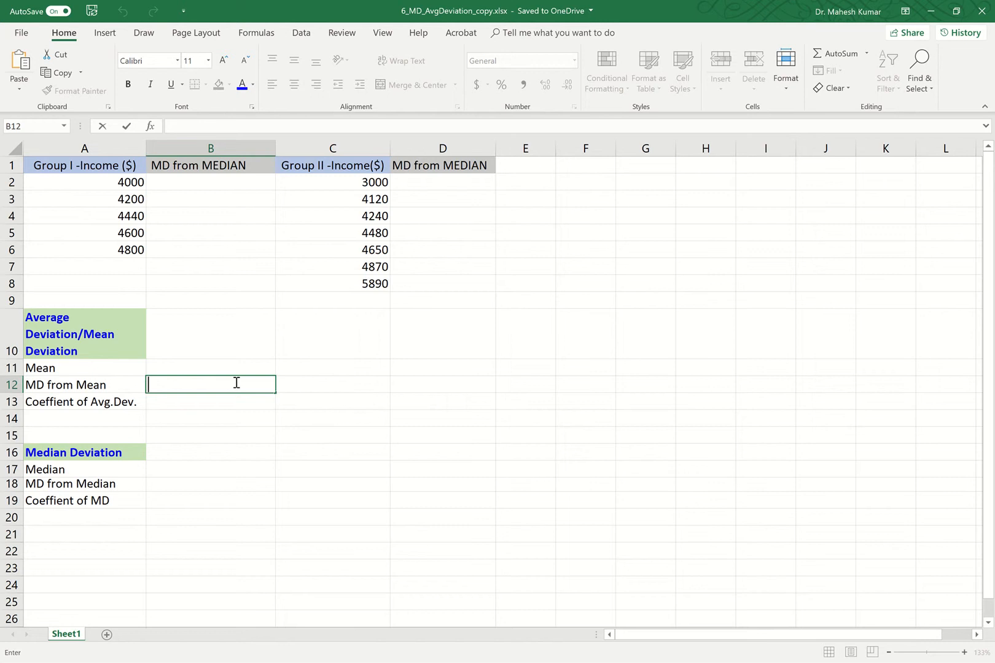
Step: Begin an =AVEDEV formula in B12, Group I's MD from Mean cell, from the Statistical functions
key(Left)
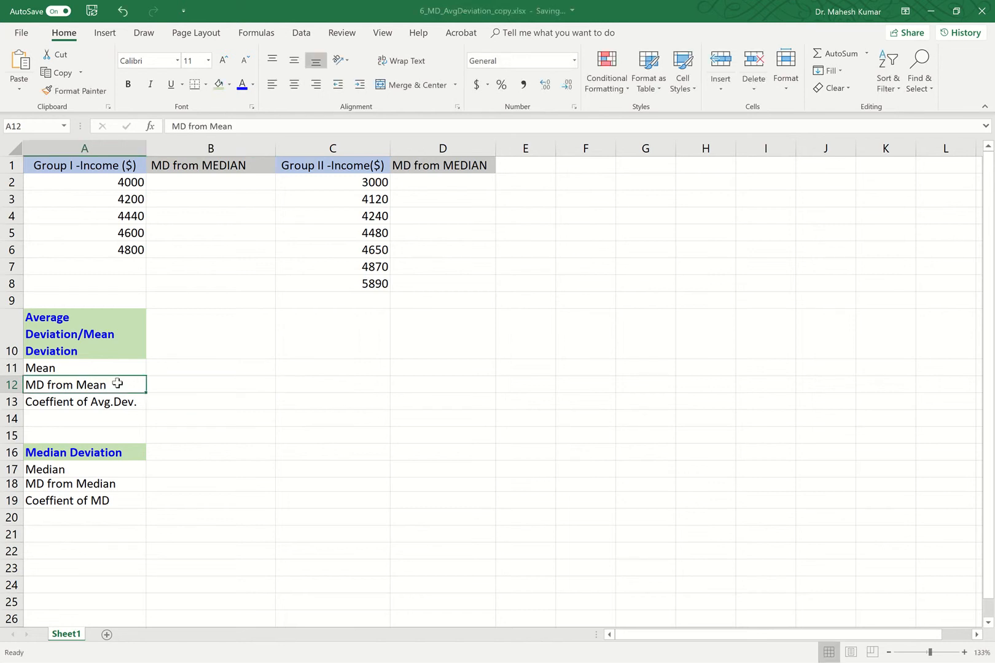
click(166, 381)
double_click(166, 382)
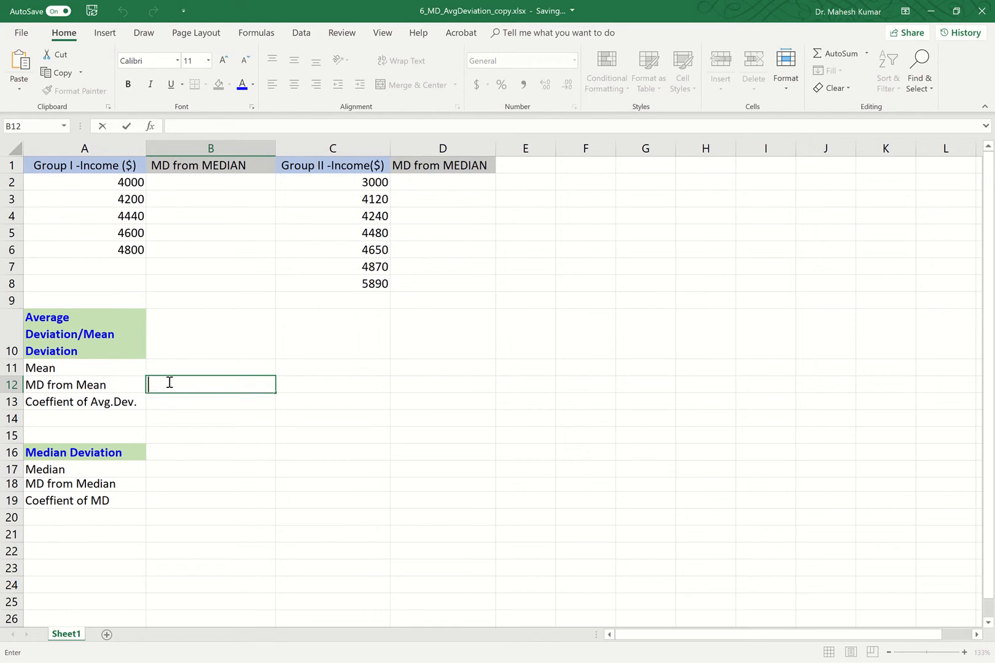
text(=)
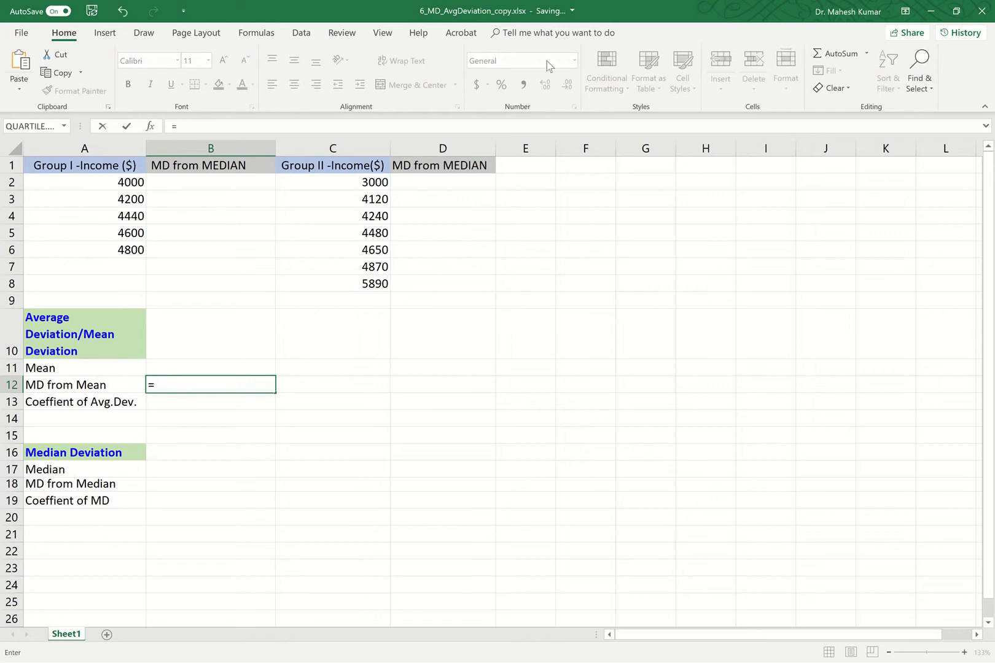
click(257, 34)
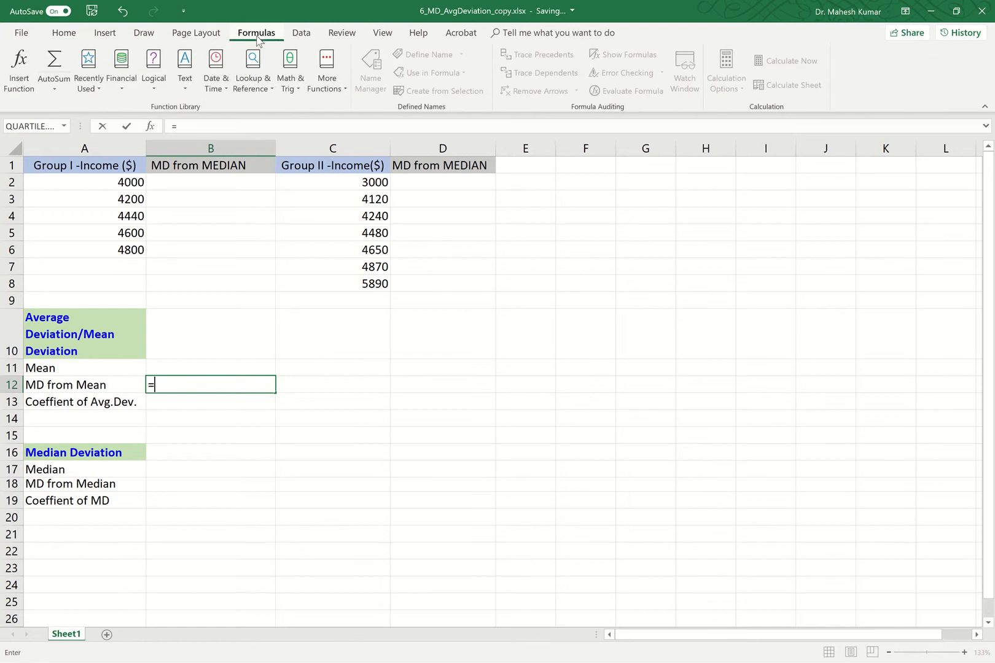
click(345, 92)
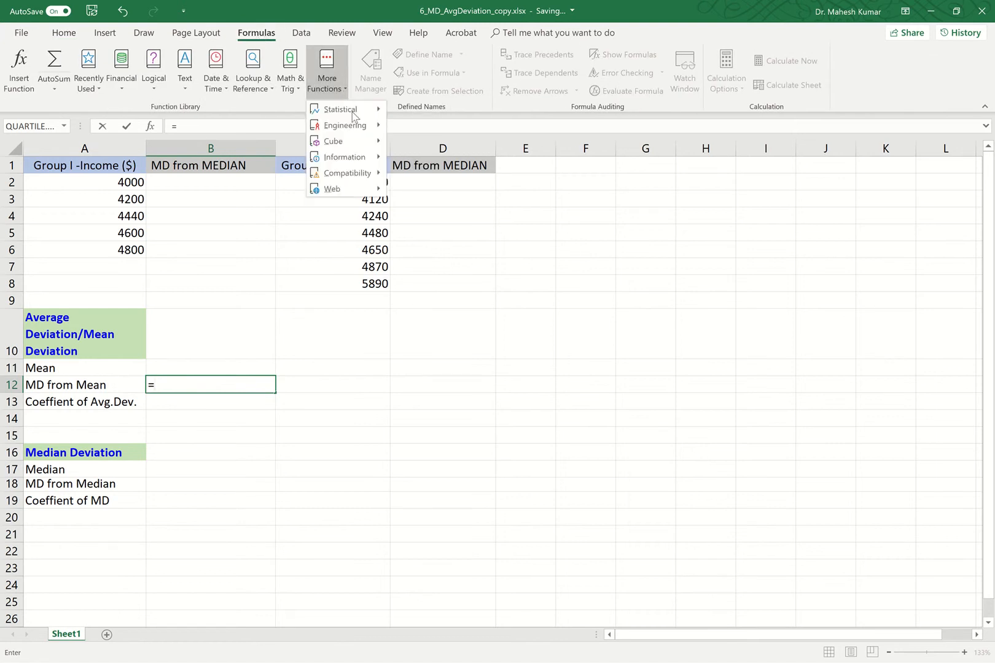
mouse_move(377, 109)
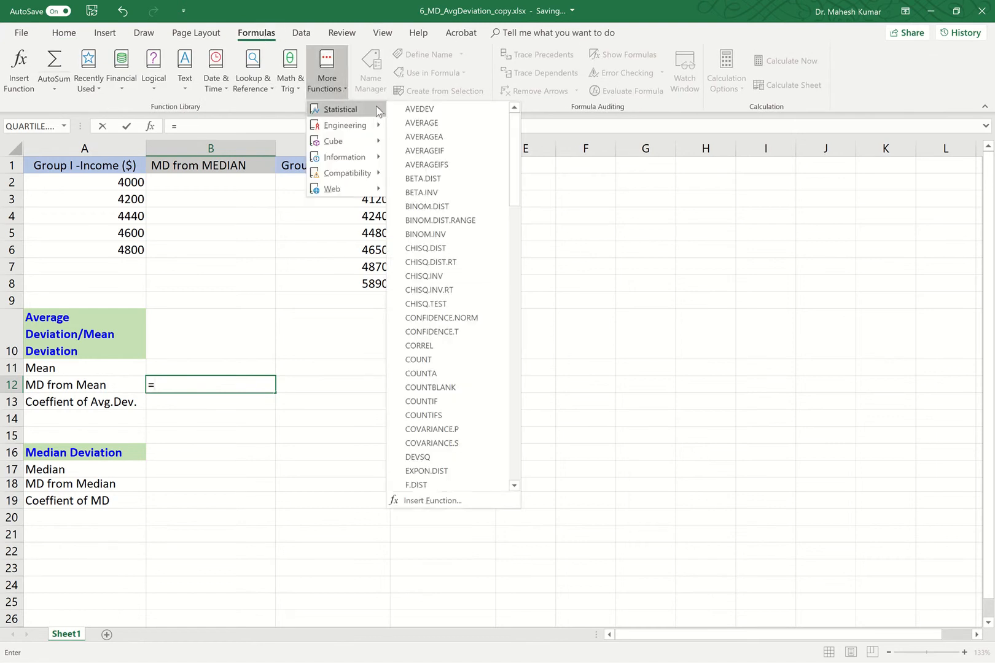
click(420, 109)
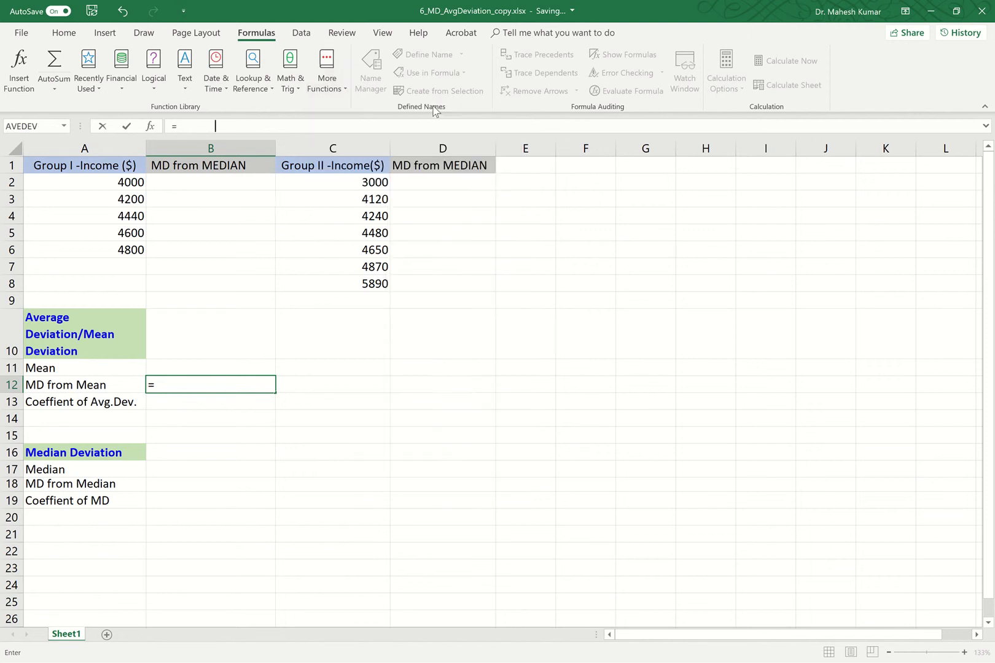
Step: Set AVEDEV's Number1 to the Group I incomes A2:A6, so B12 shows 246.4
drag(387, 188, 521, 159)
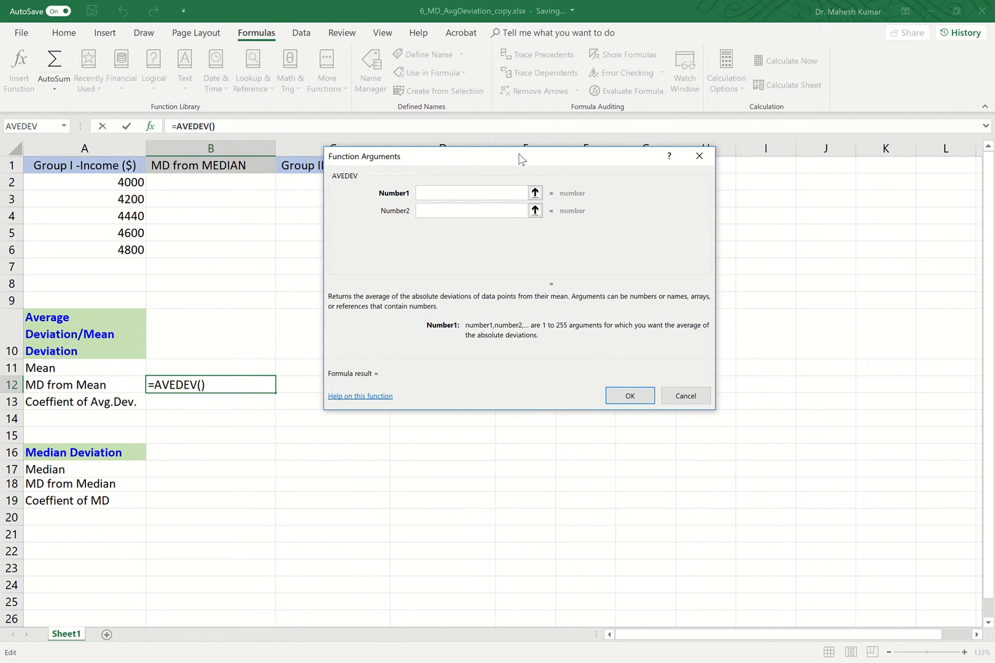
click(535, 193)
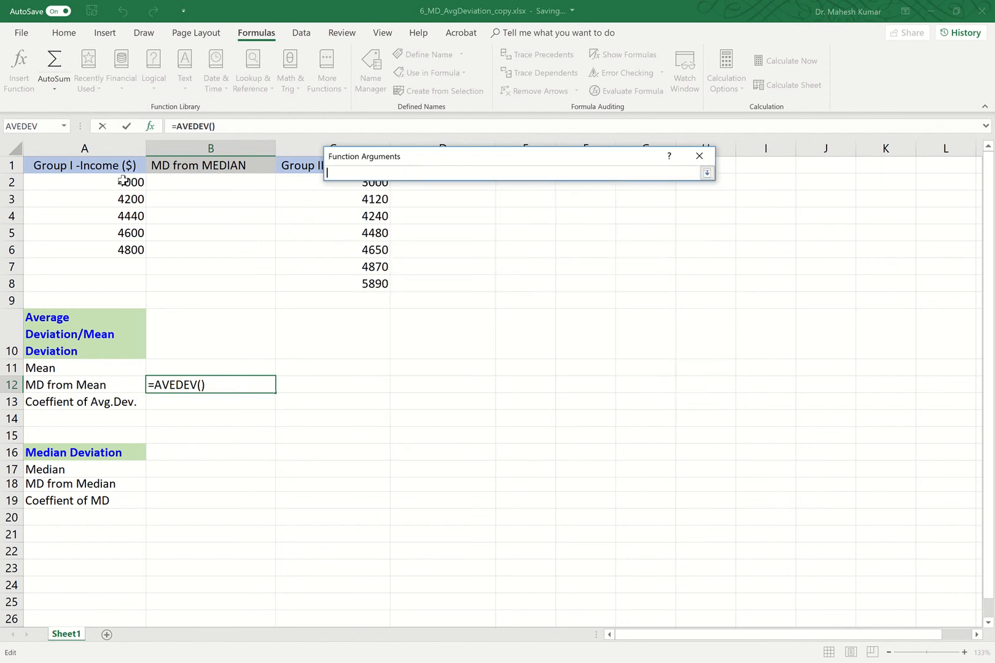
drag(123, 180, 137, 252)
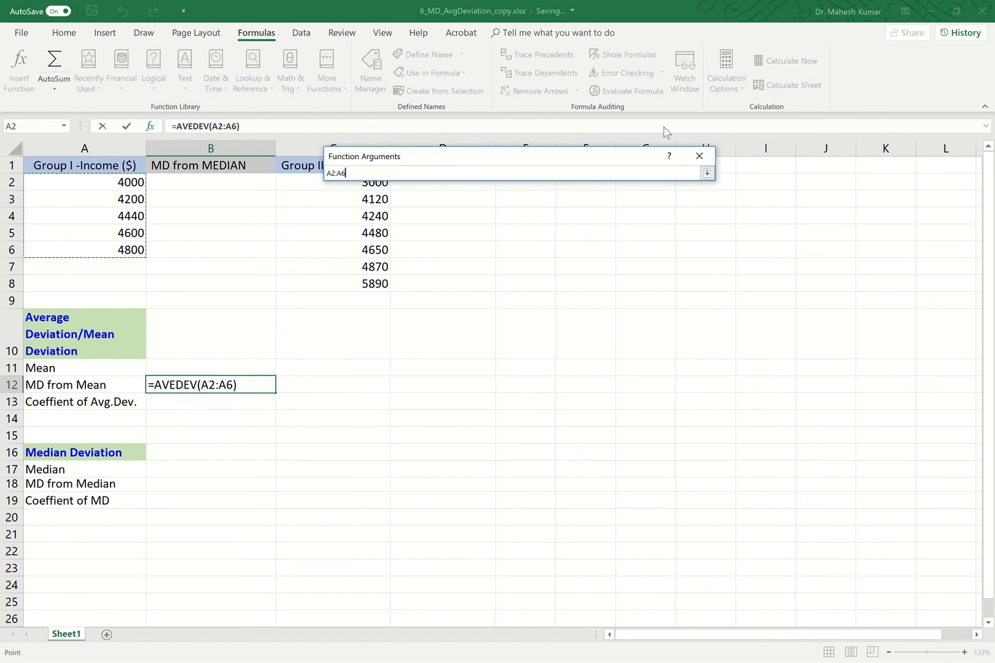
click(707, 173)
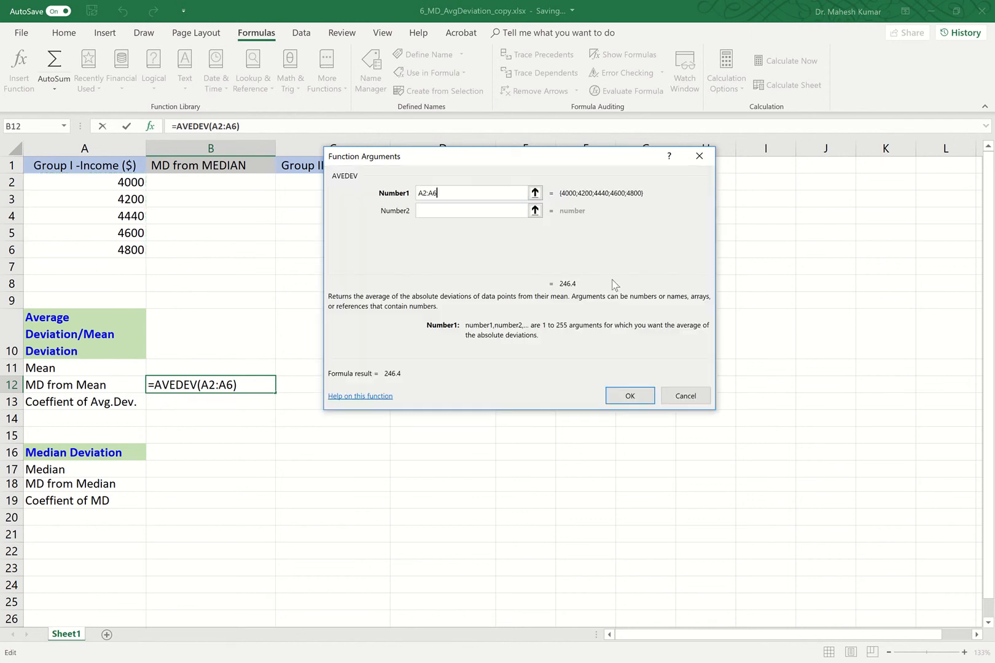
click(626, 396)
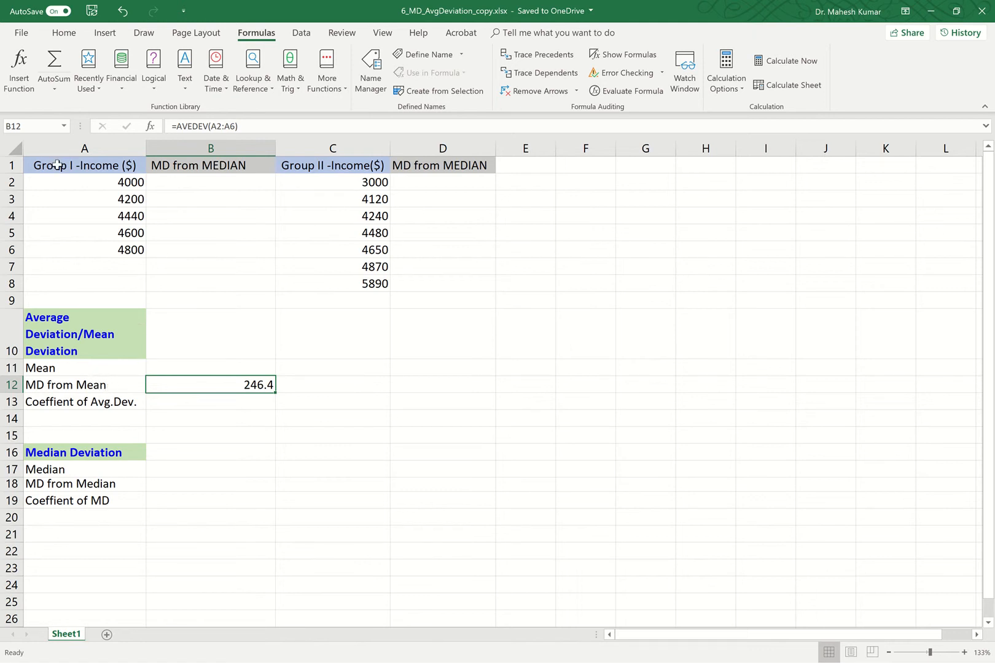
Step: Start an AVEDEV formula in D12 using the Recently Used functions list
click(433, 387)
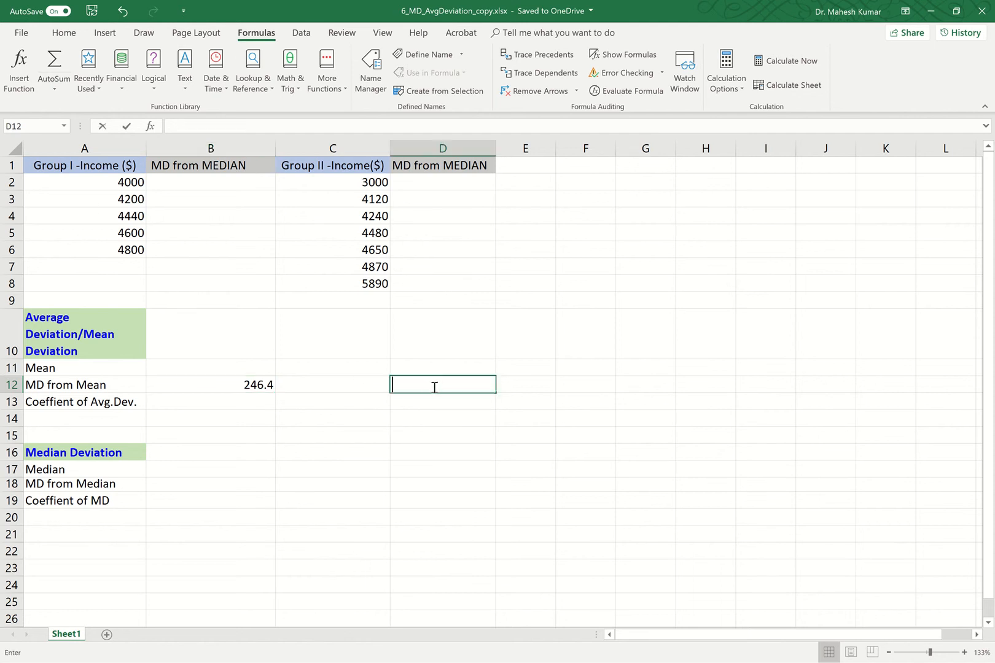
text(=)
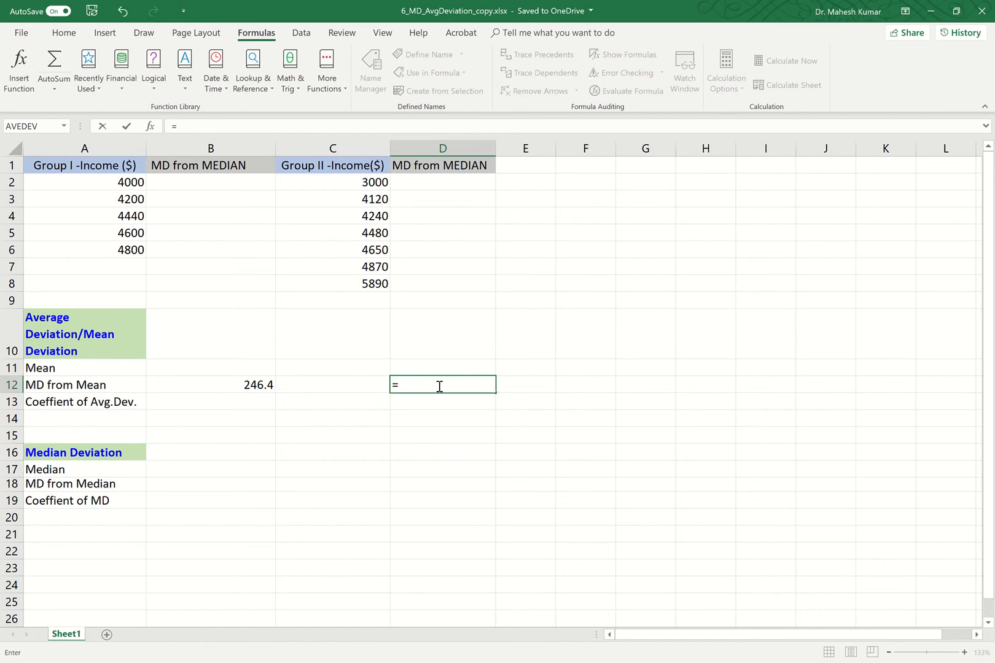
click(97, 90)
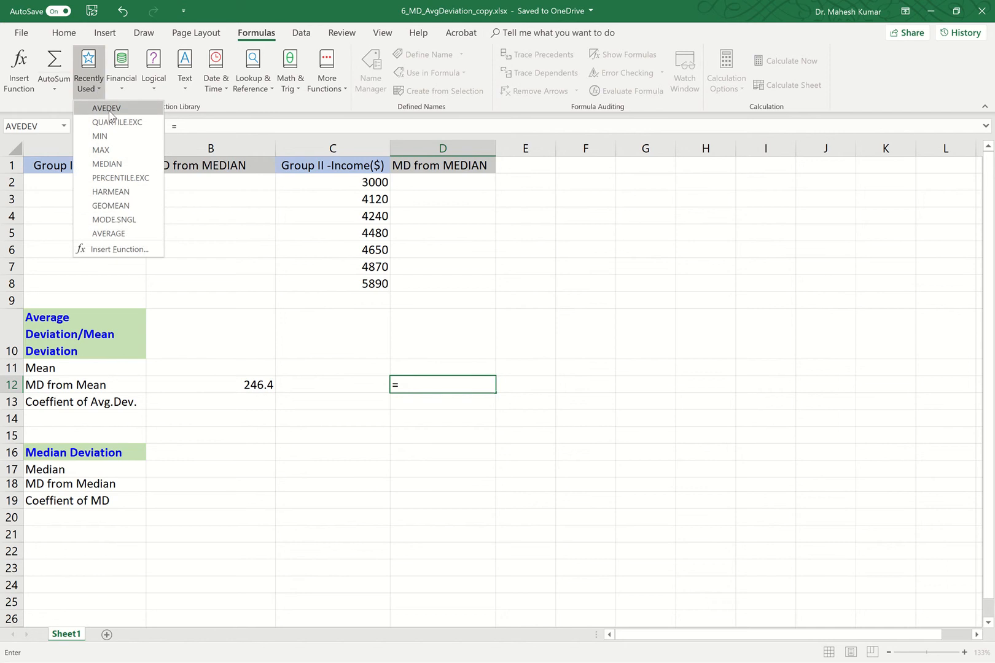
click(104, 108)
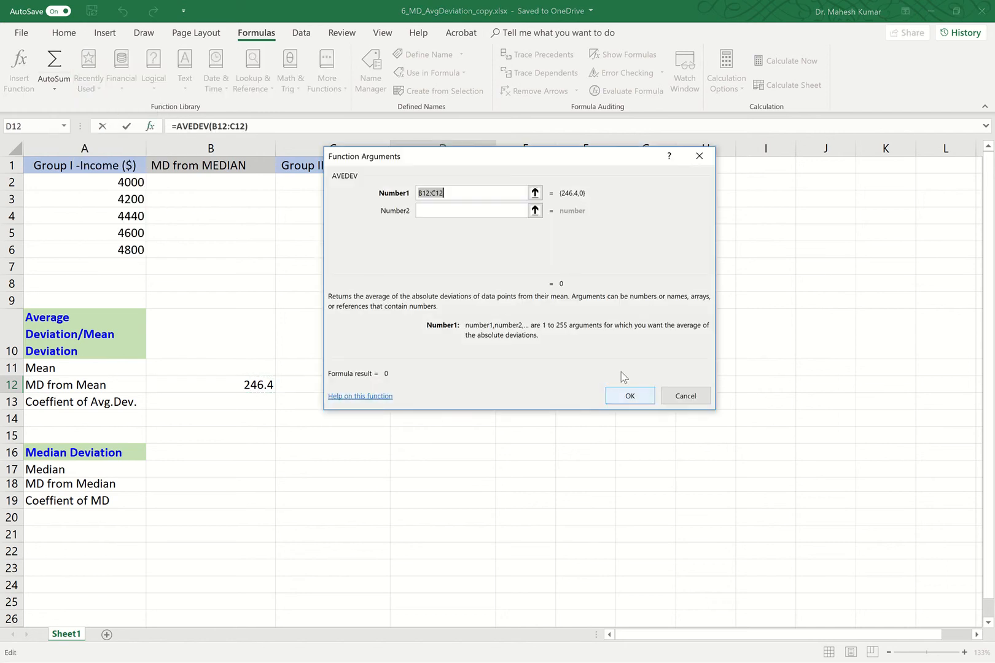
Step: Use the Group II incomes C2:C8 as Number1, so D12 shows 580.8163265
click(535, 193)
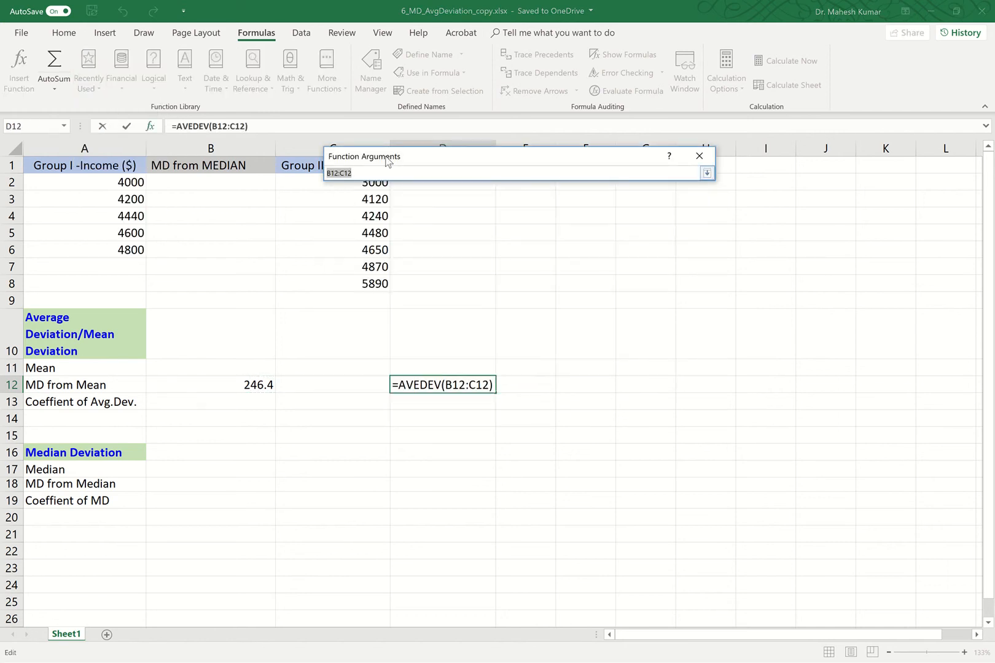
drag(388, 156, 409, 120)
drag(359, 178, 367, 283)
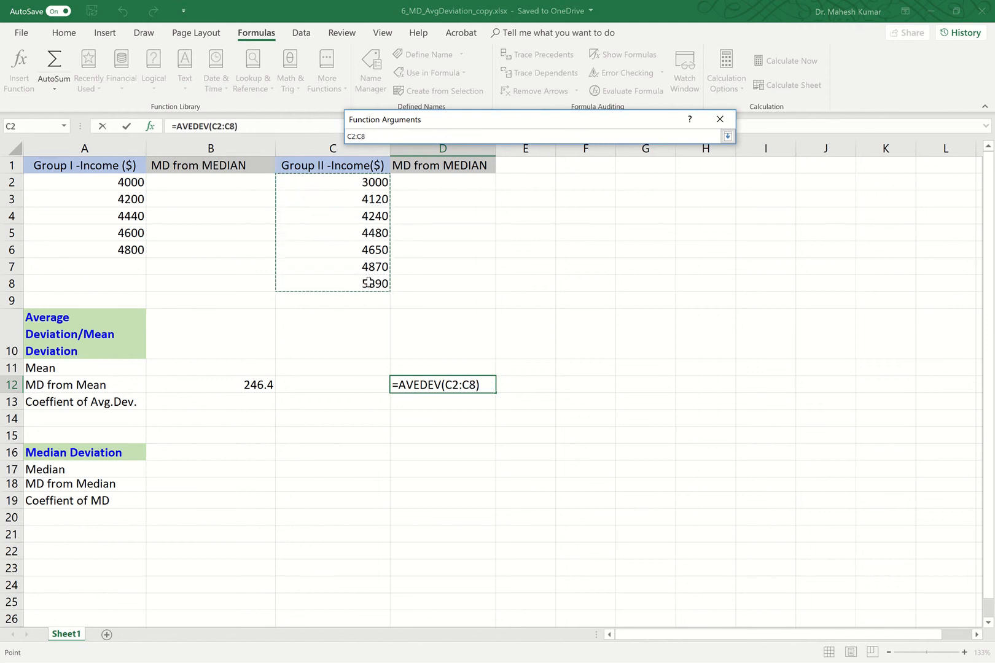
click(727, 136)
click(641, 360)
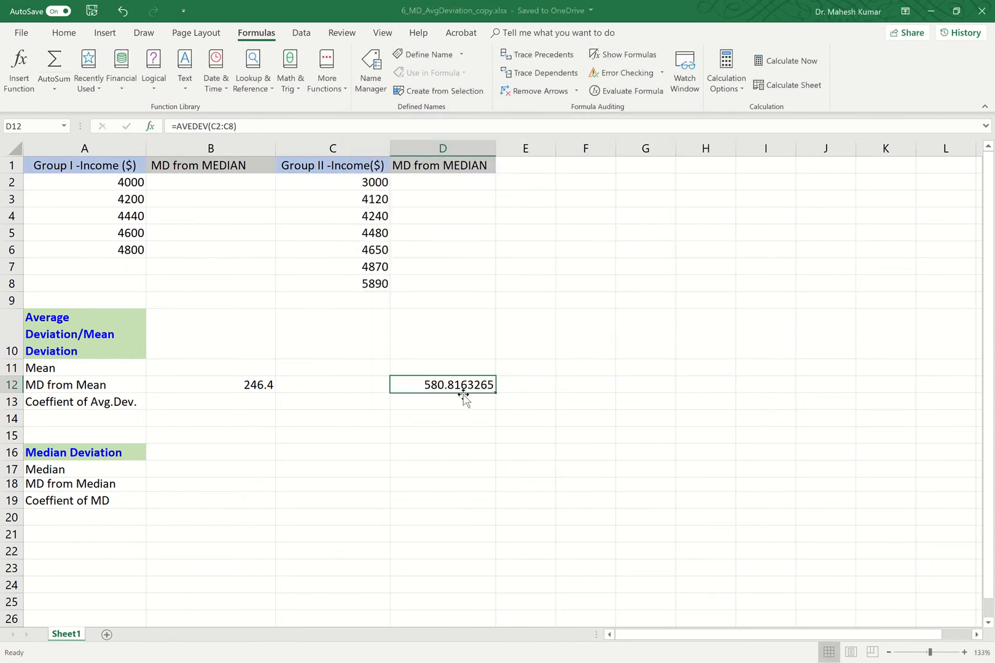
click(65, 35)
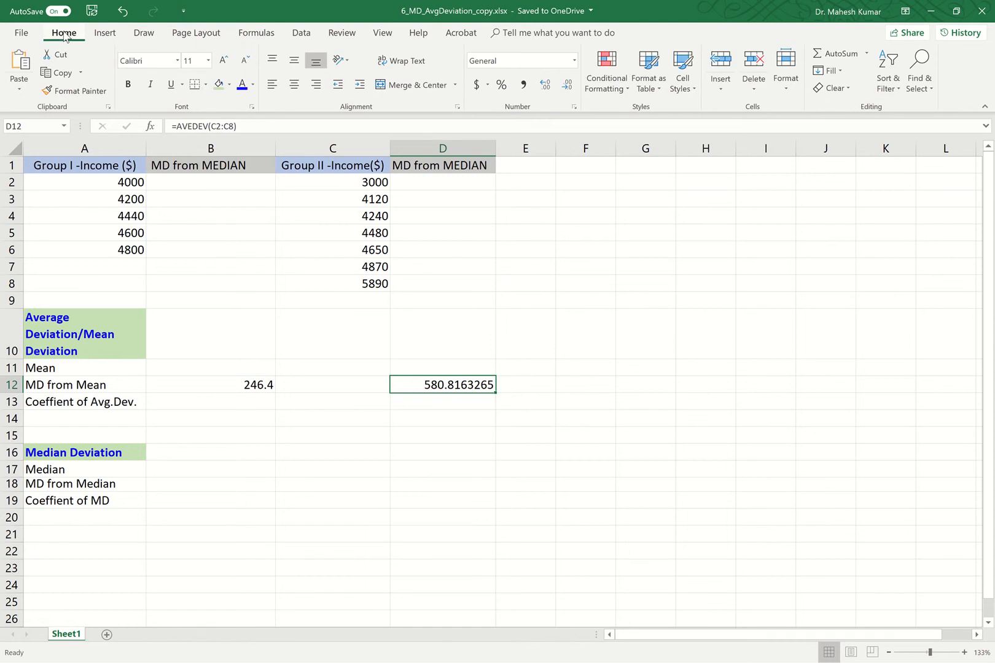
Step: Reduce D12's displayed decimals to three places, showing 580.816
click(567, 86)
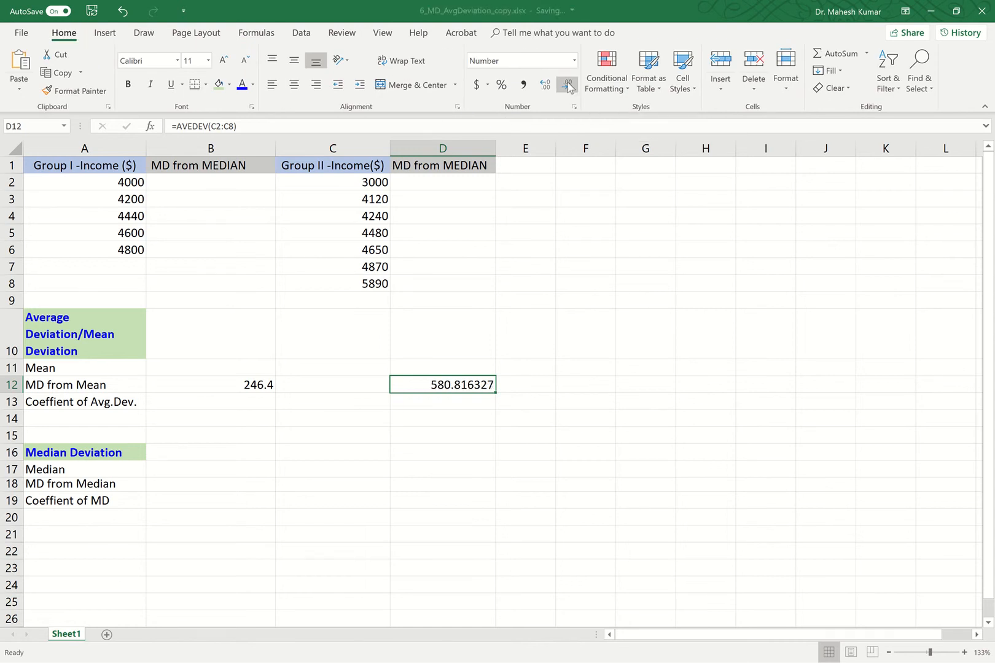
click(567, 86)
click(568, 86)
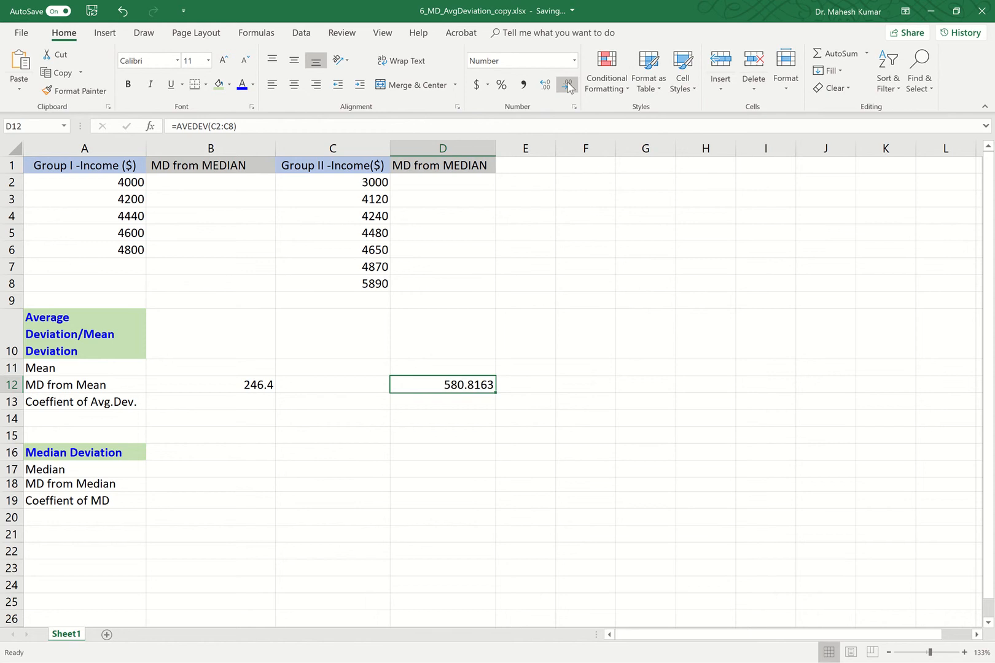
click(567, 86)
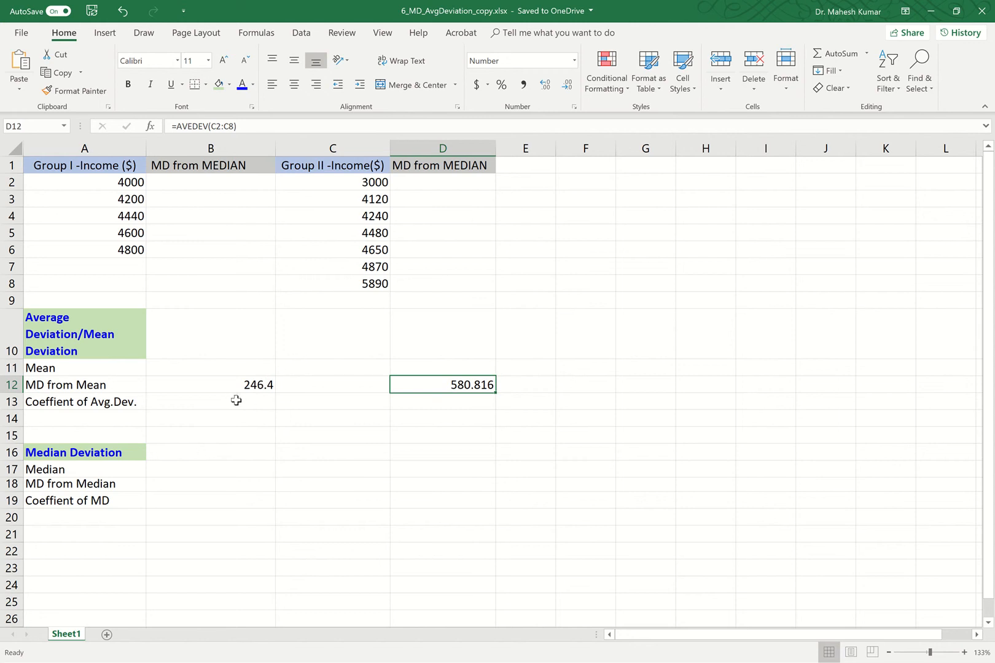
Step: Start an =AVERAGE formula in B11, Group I's Mean cell, from the Statistical functions
click(113, 402)
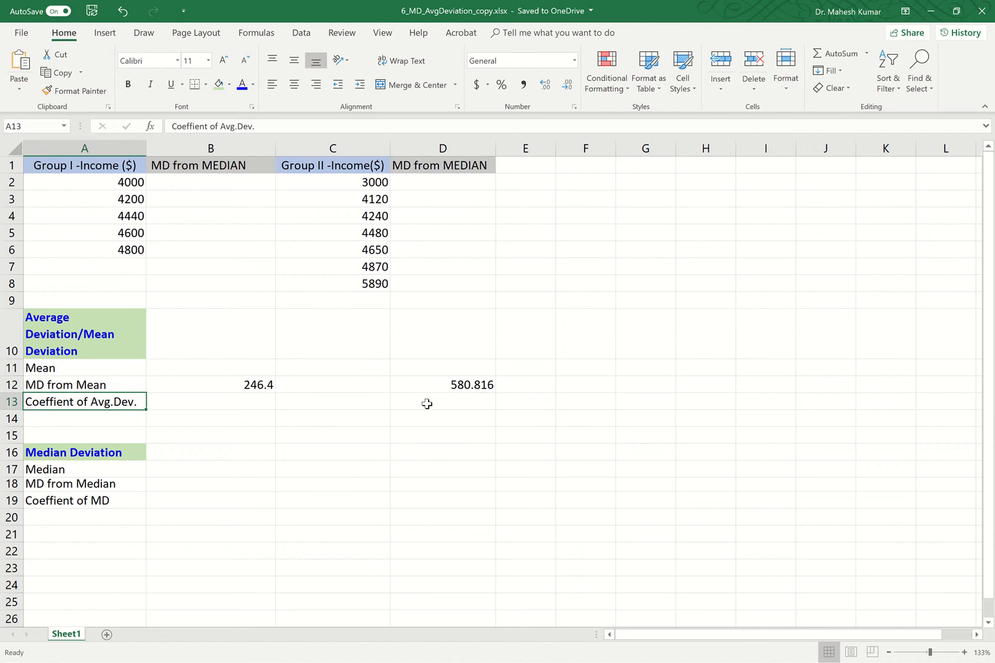
click(252, 369)
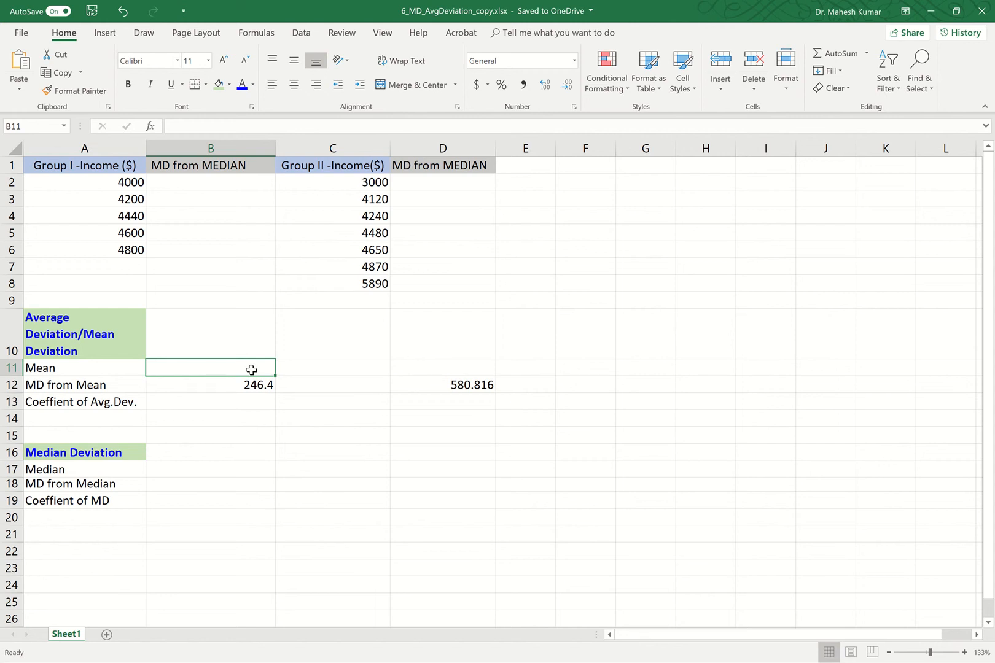
double_click(251, 370)
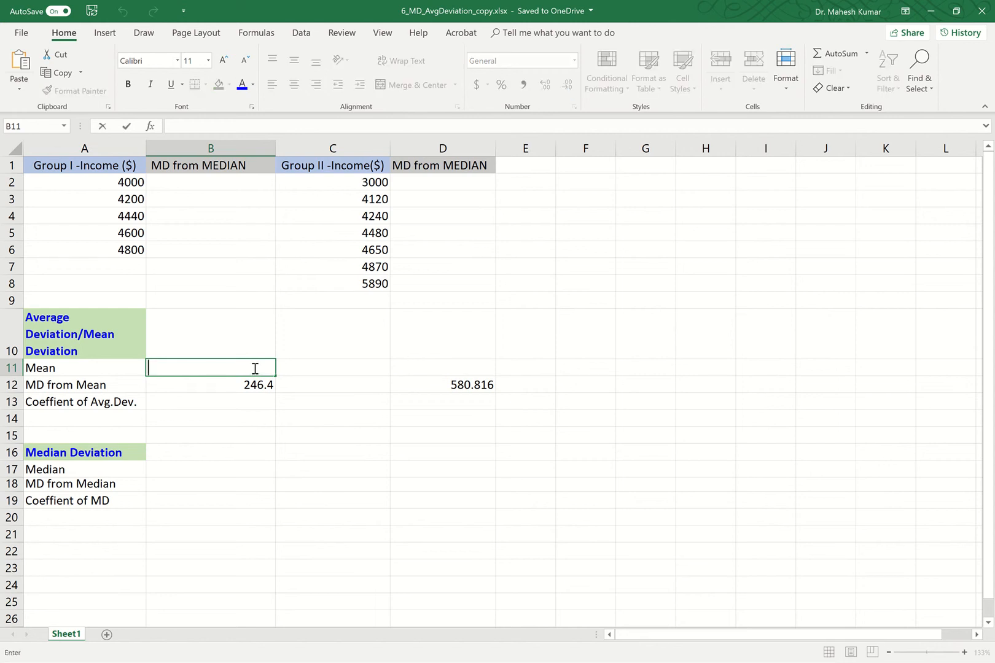
text(=)
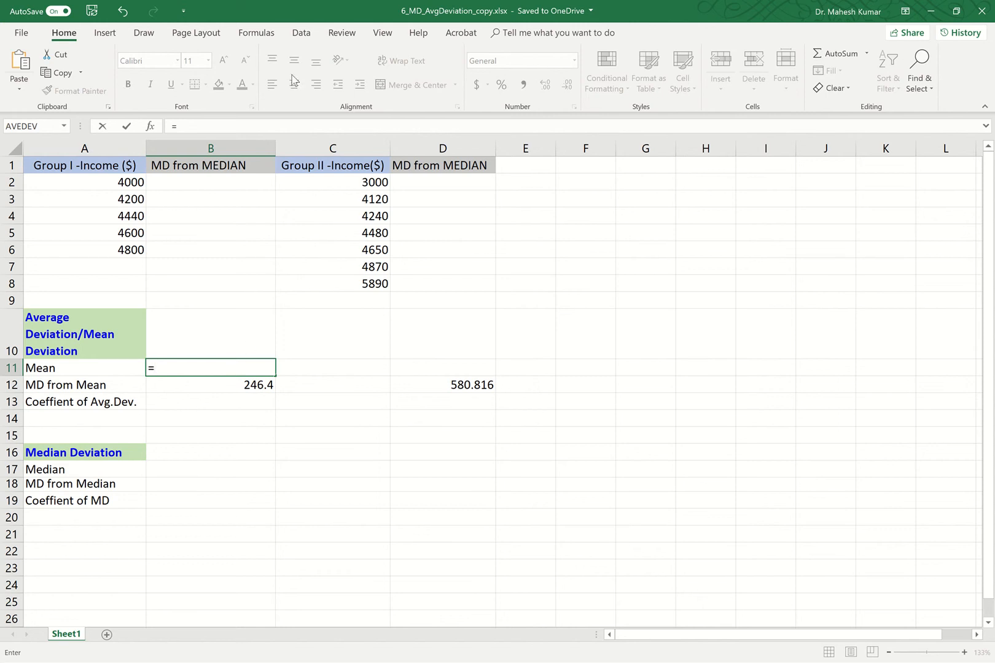
click(264, 37)
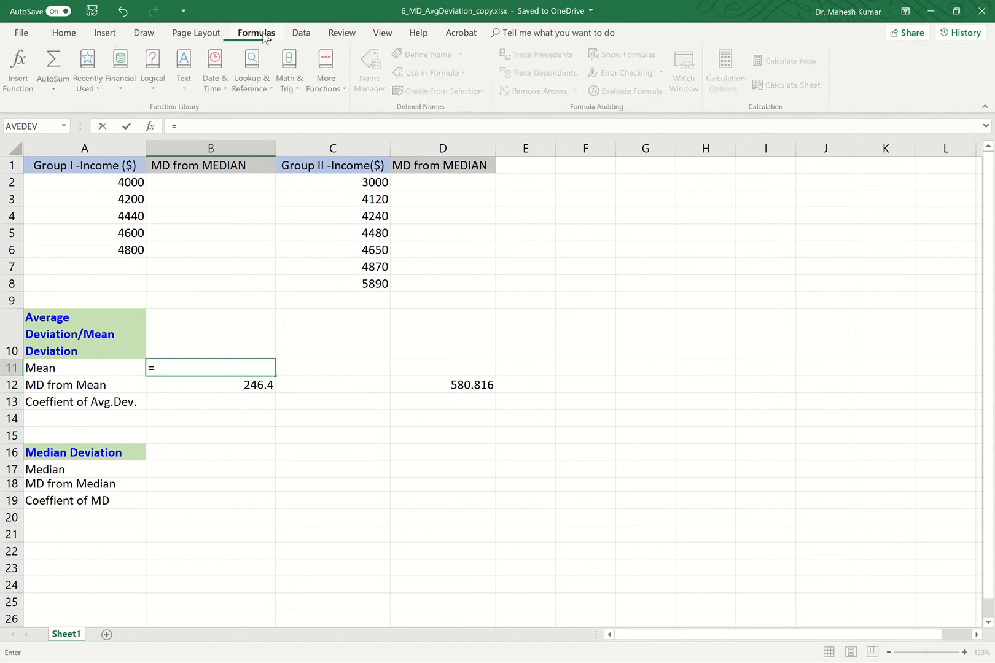
click(343, 91)
mouse_move(355, 116)
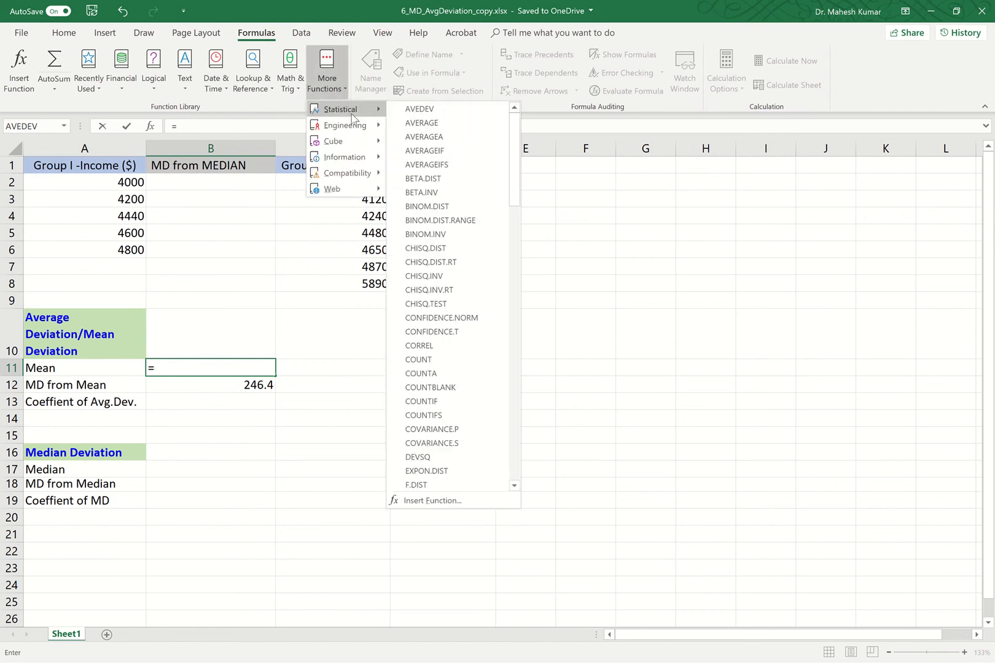
click(422, 124)
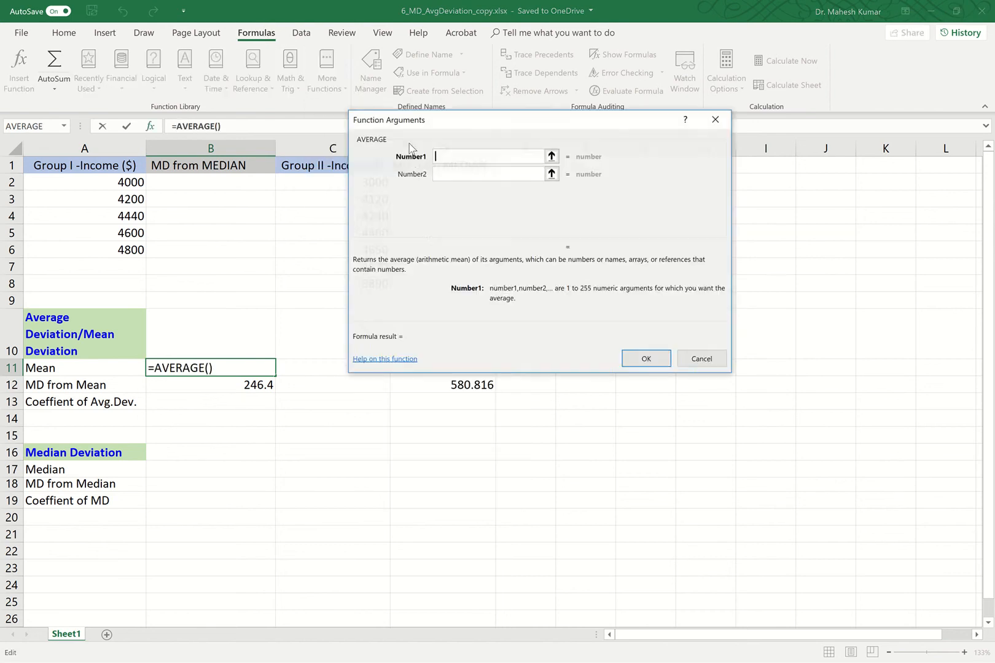
Step: Set AVERAGE's Number1 to A2:A6, so B11 shows 4408
click(551, 156)
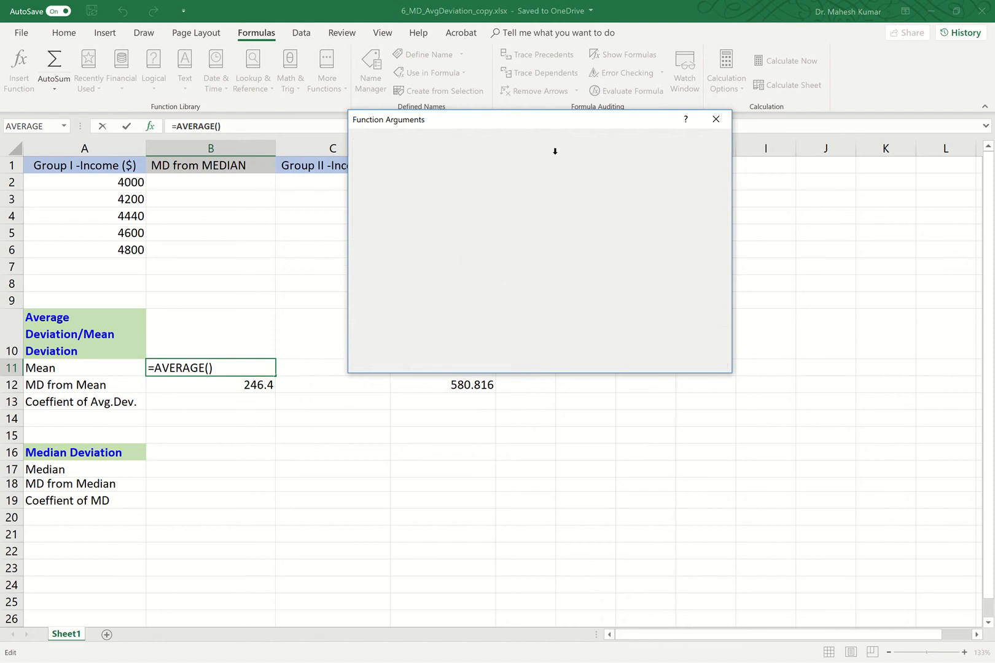
drag(117, 181, 119, 249)
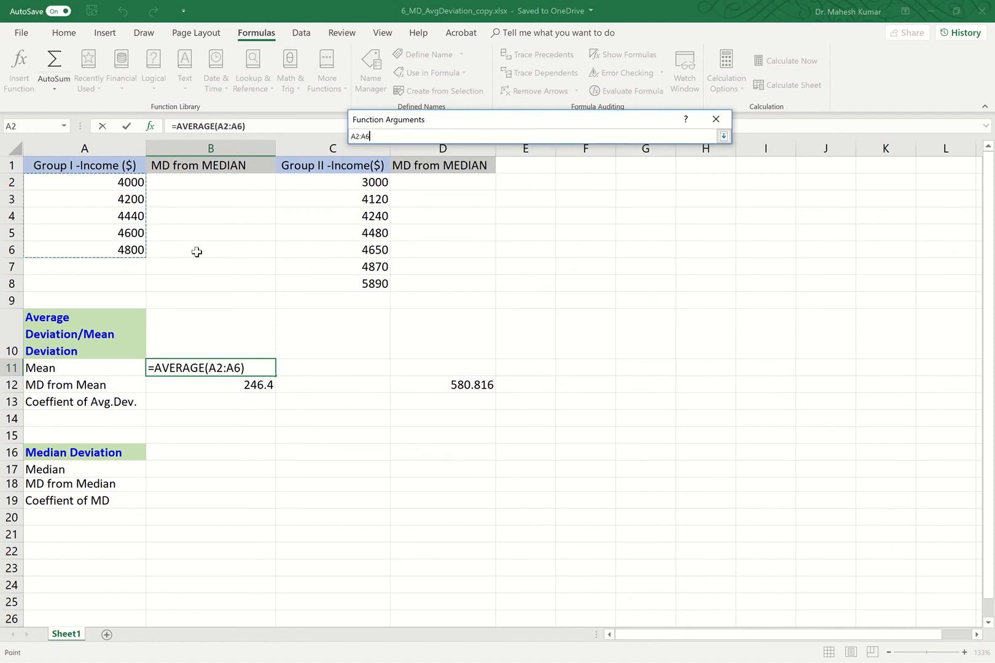
click(722, 136)
click(648, 358)
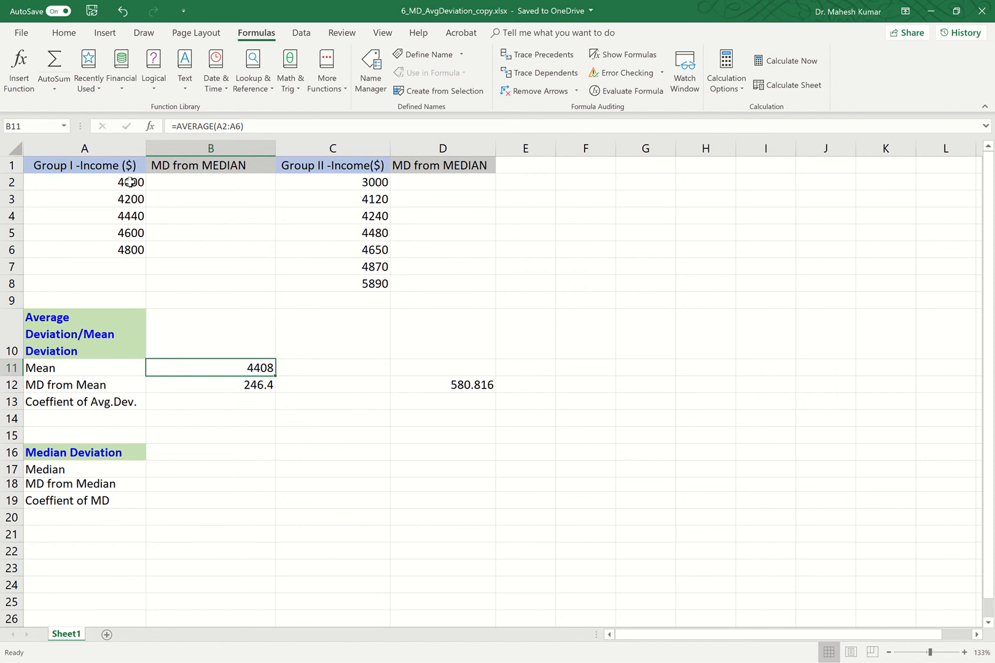
Step: Enter =B12/B11 in B13, giving Group I's coefficient of 0.056
double_click(260, 398)
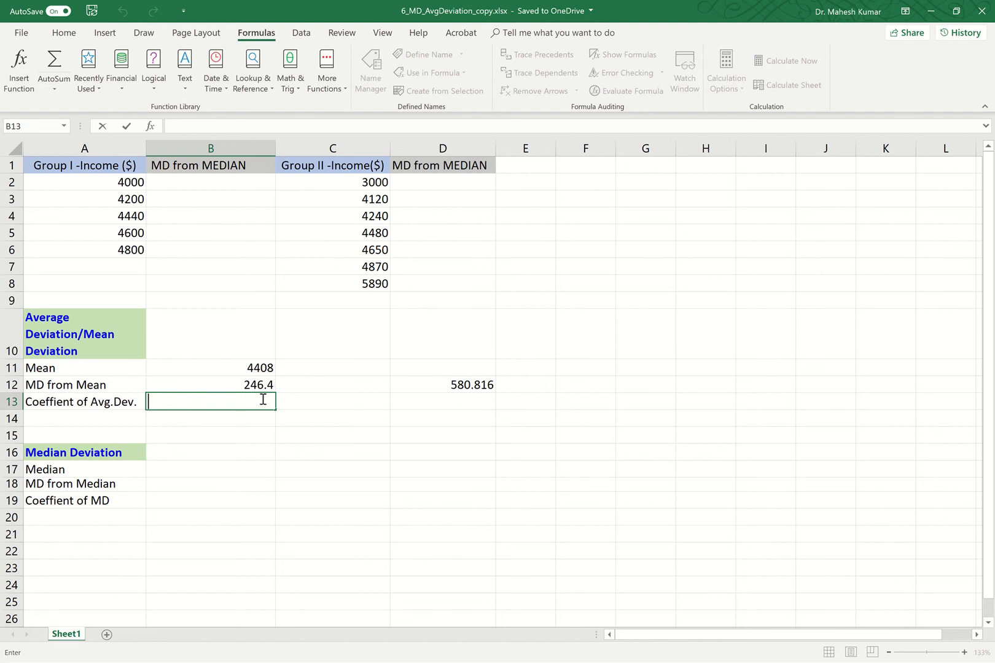
text(=)
click(256, 387)
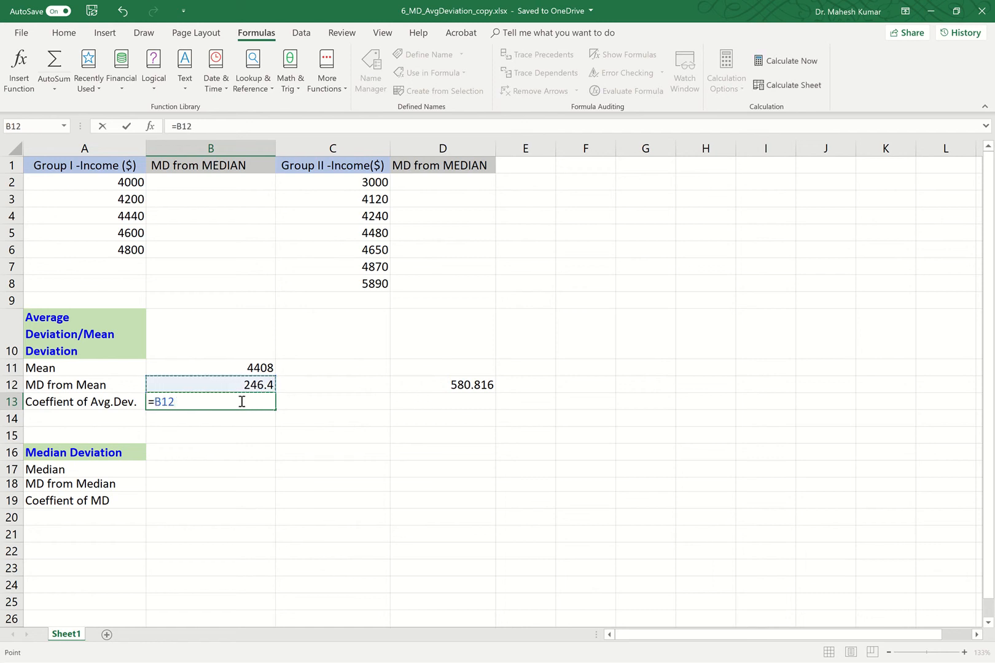
text(/)
click(260, 368)
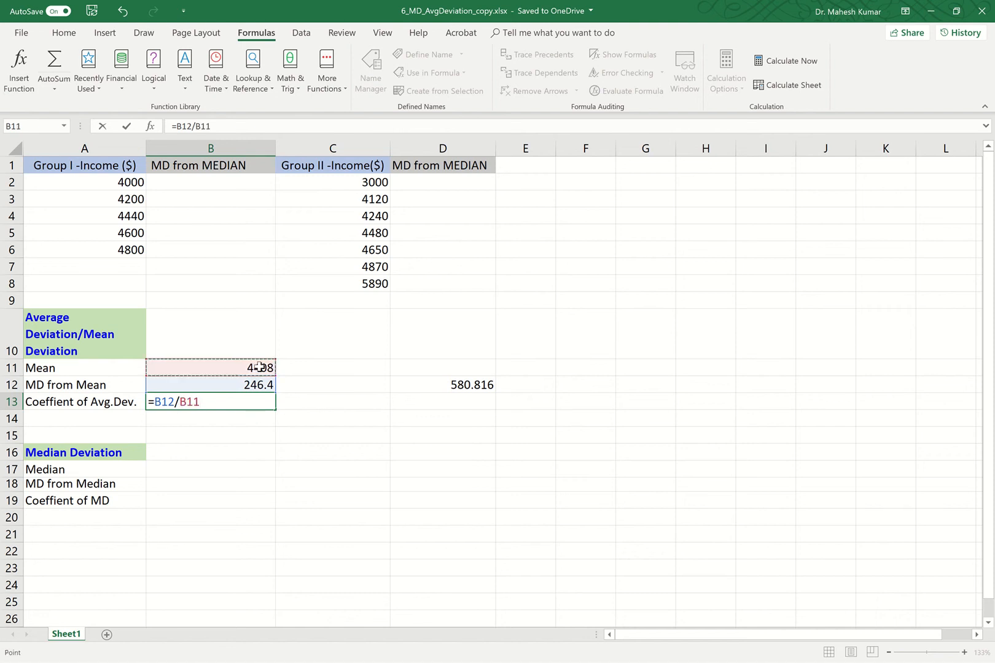
click(129, 125)
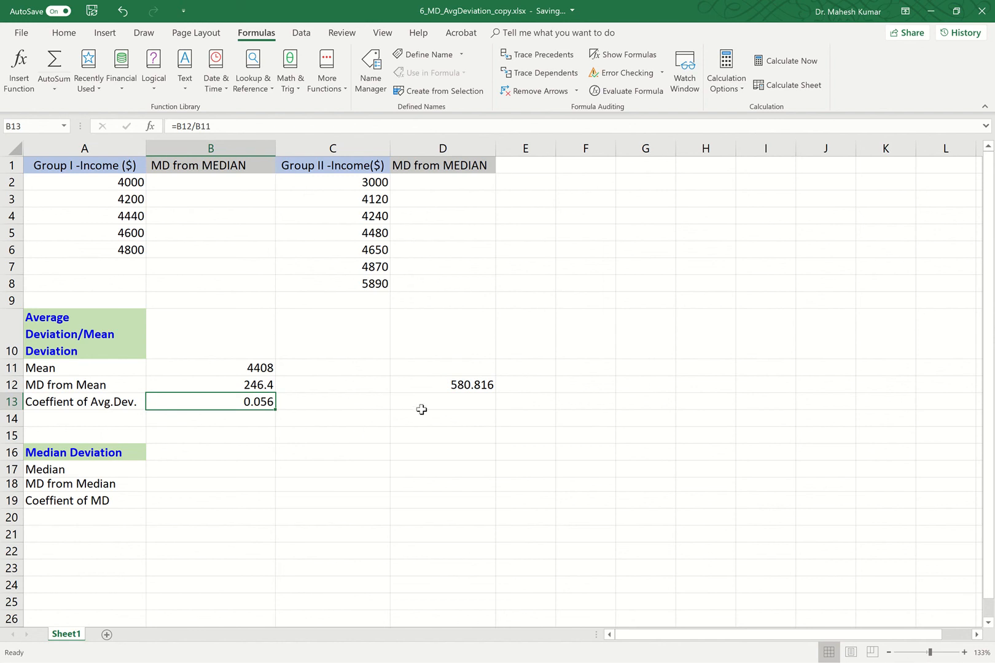
double_click(471, 368)
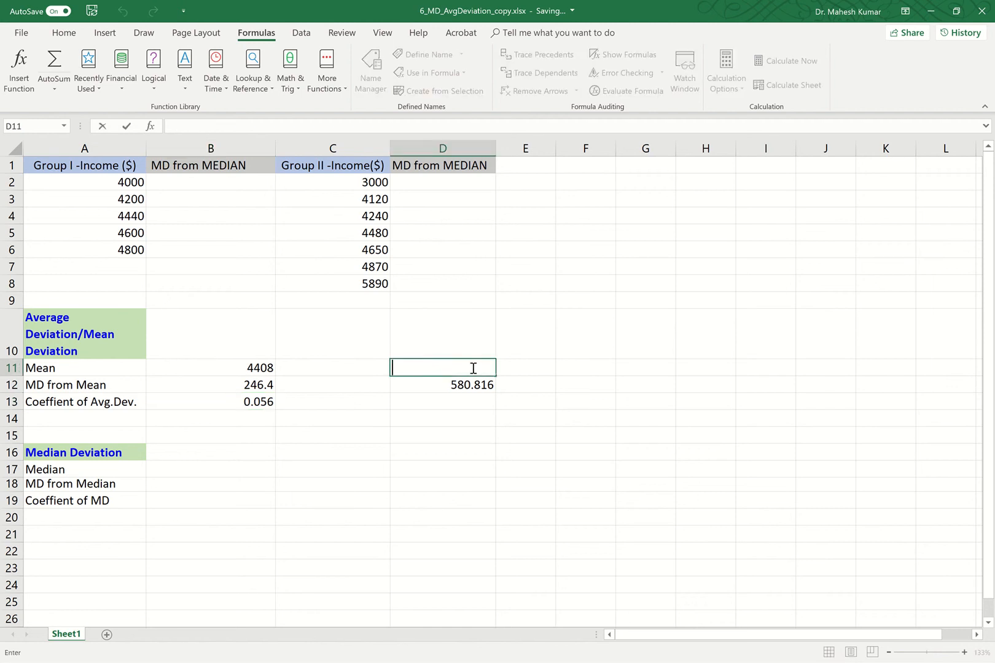
Step: Enter =AVERAGE(C2:C8) in D11 for the Group II mean
text(=)
click(329, 80)
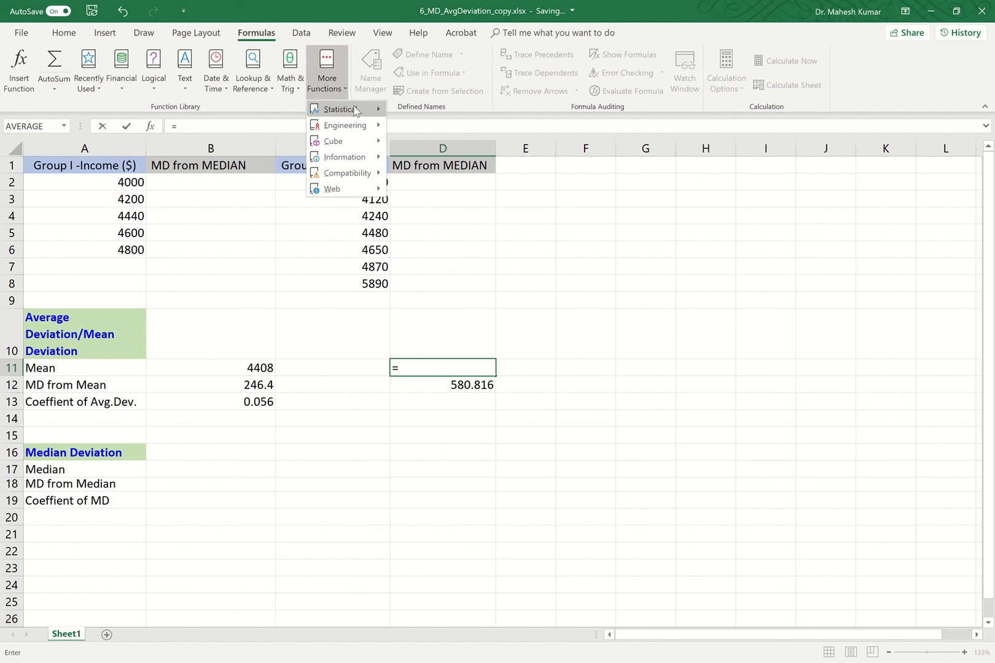
mouse_move(355, 110)
click(431, 123)
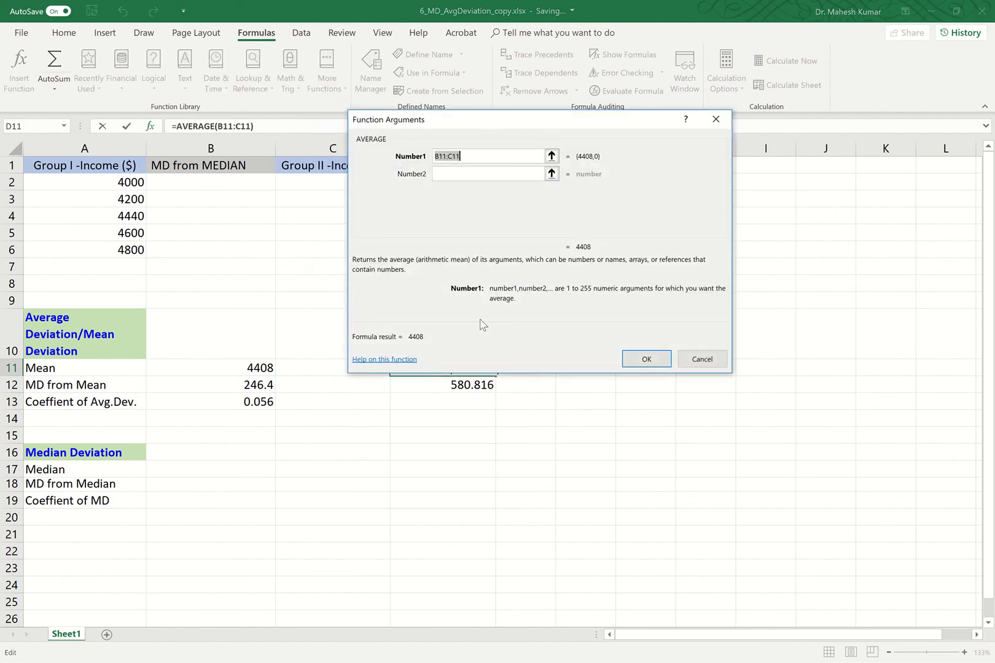
click(552, 156)
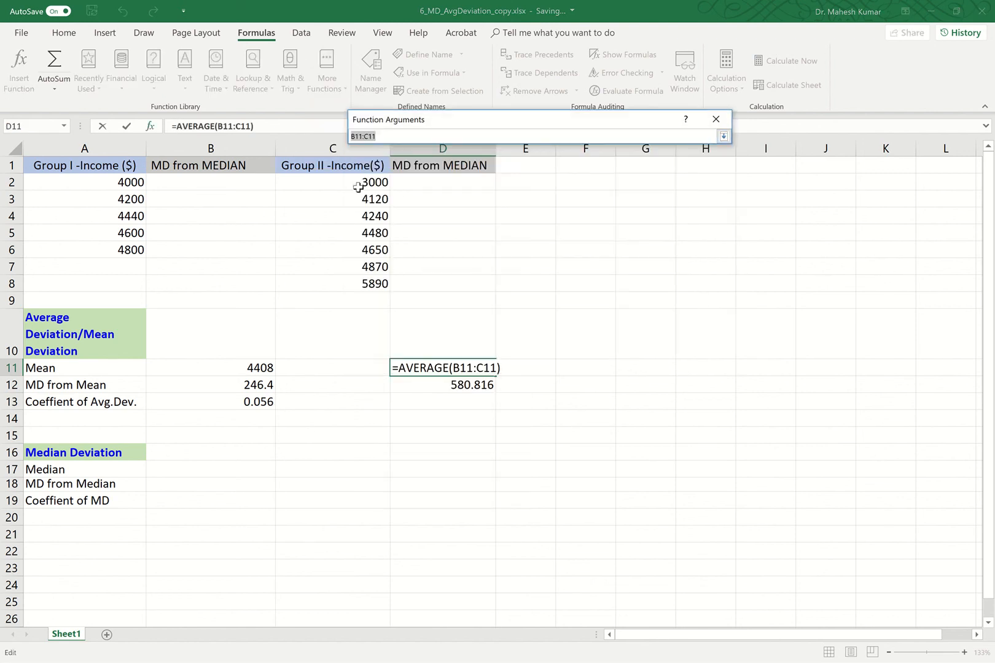
drag(358, 188, 364, 283)
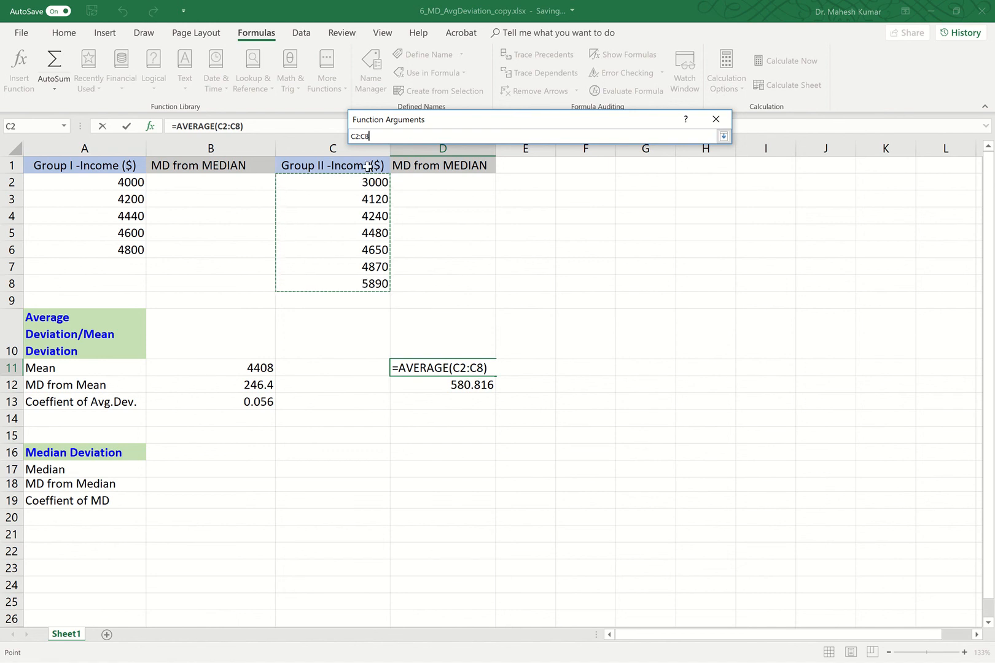
click(723, 136)
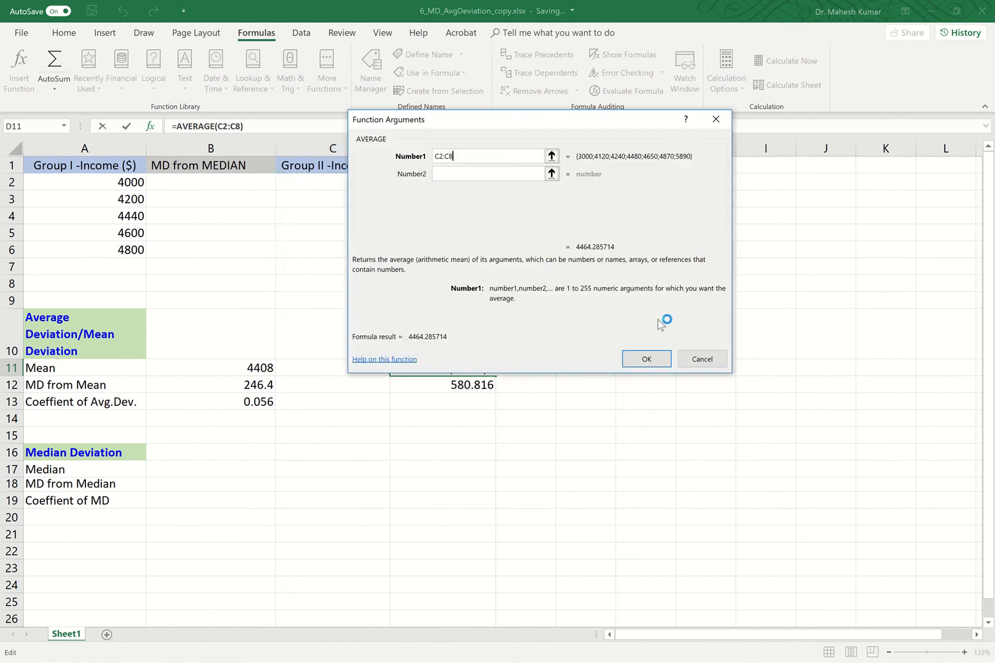
click(637, 358)
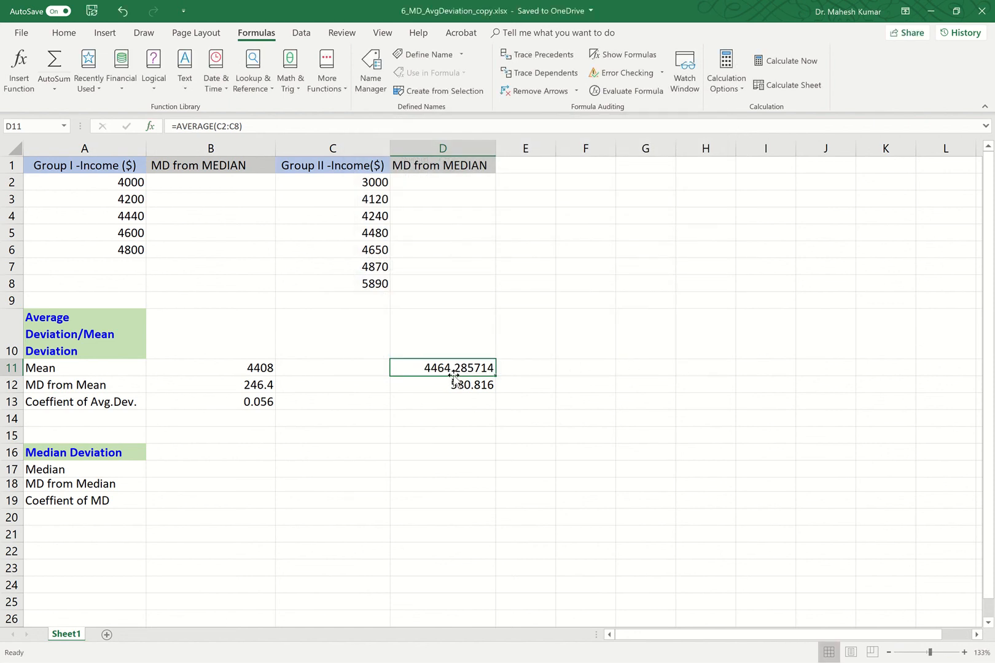
Step: Trim D11's displayed decimals to three places, showing 4464.286
click(63, 33)
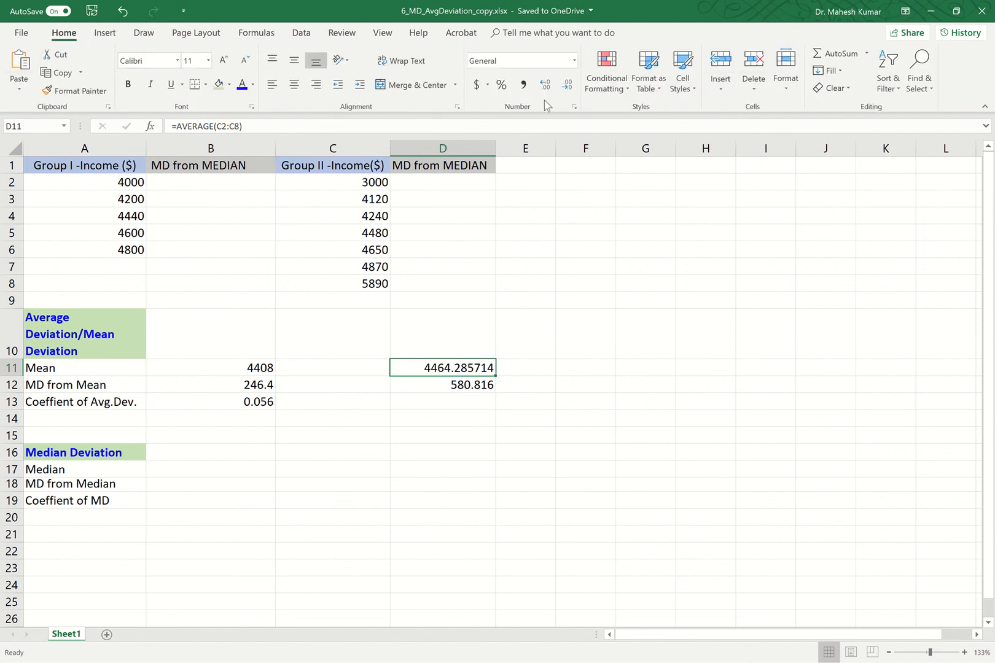
click(566, 87)
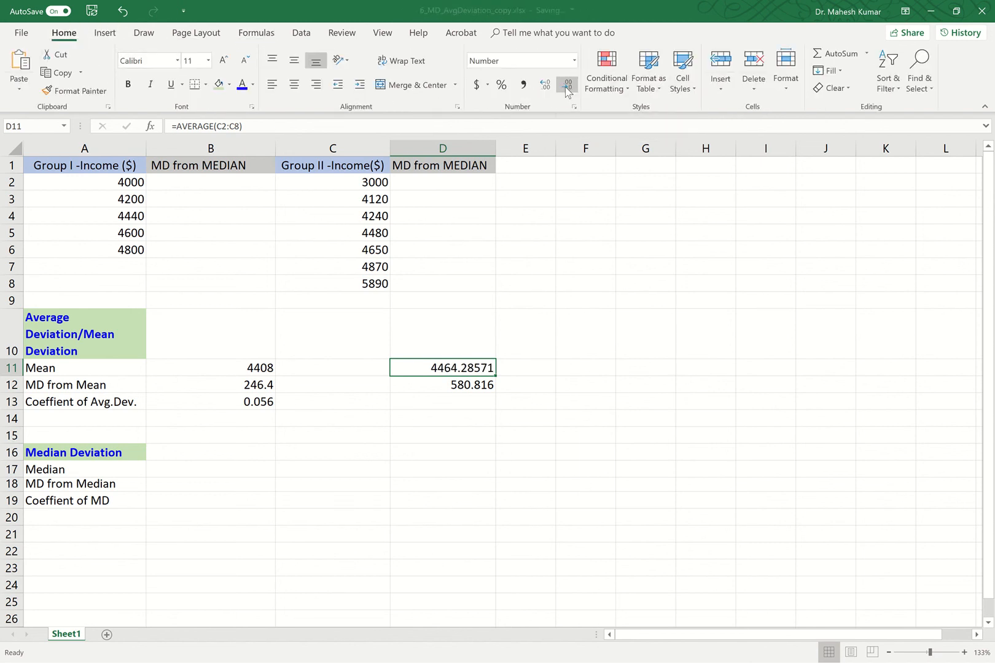
click(566, 87)
click(566, 87)
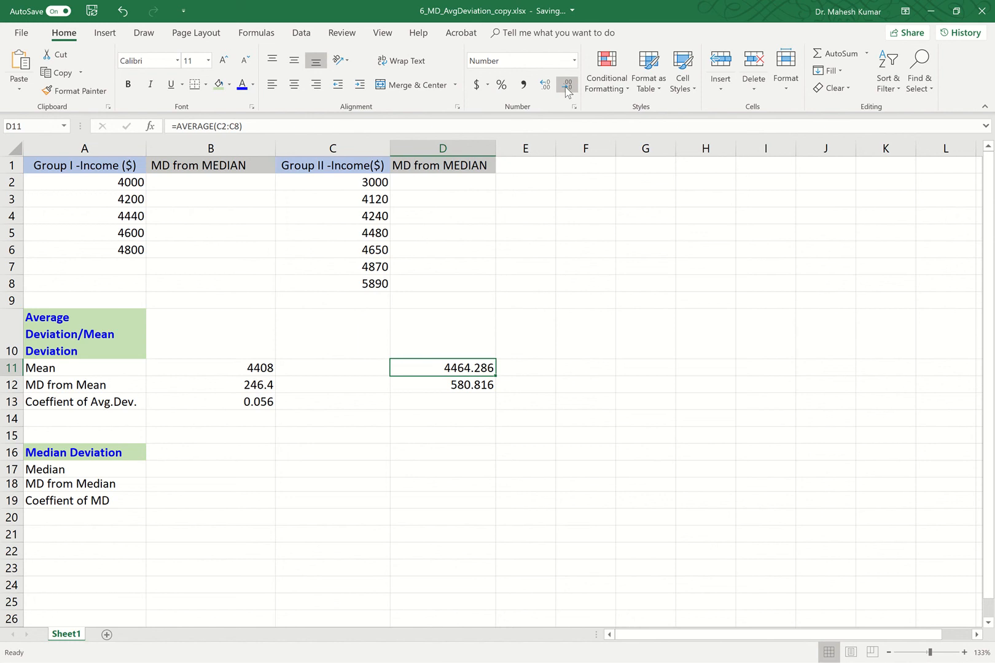
double_click(473, 402)
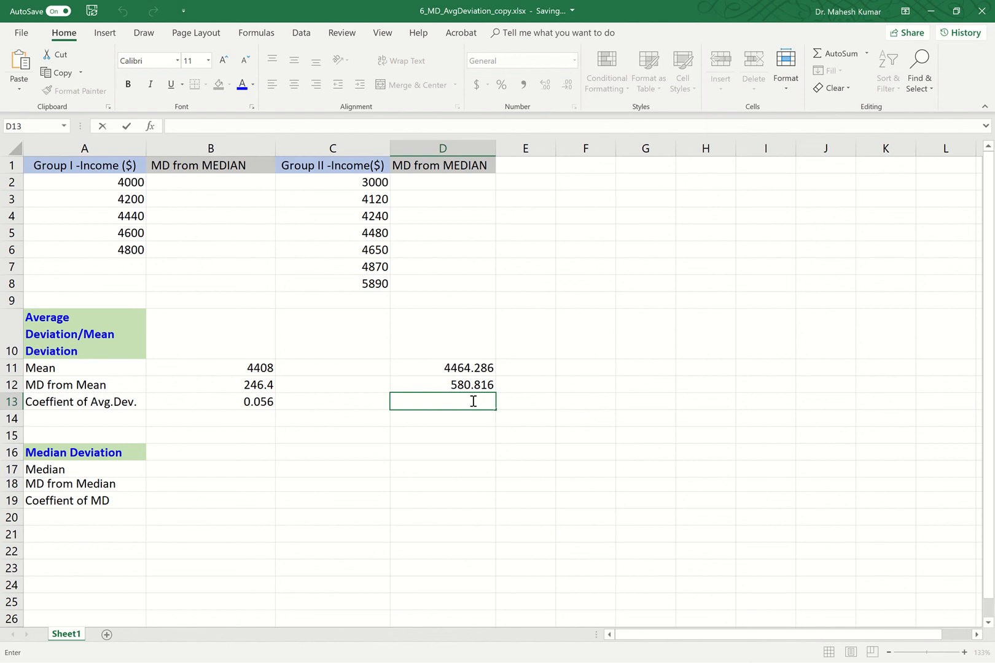
Step: Enter =D12/D11 in D13, giving Group II's coefficient of 0.130102857
text(=)
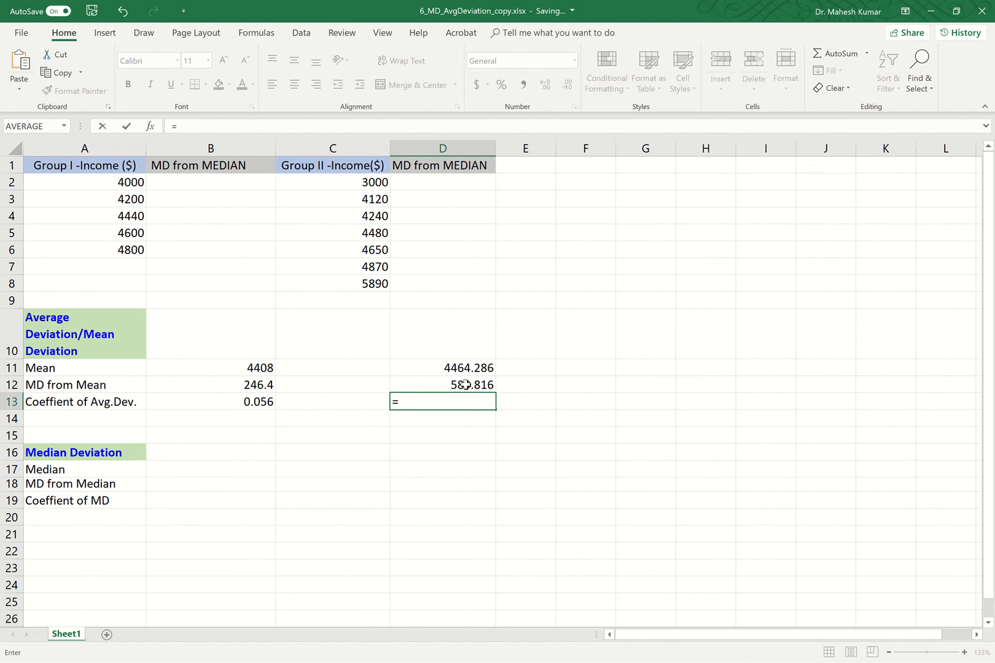
click(466, 384)
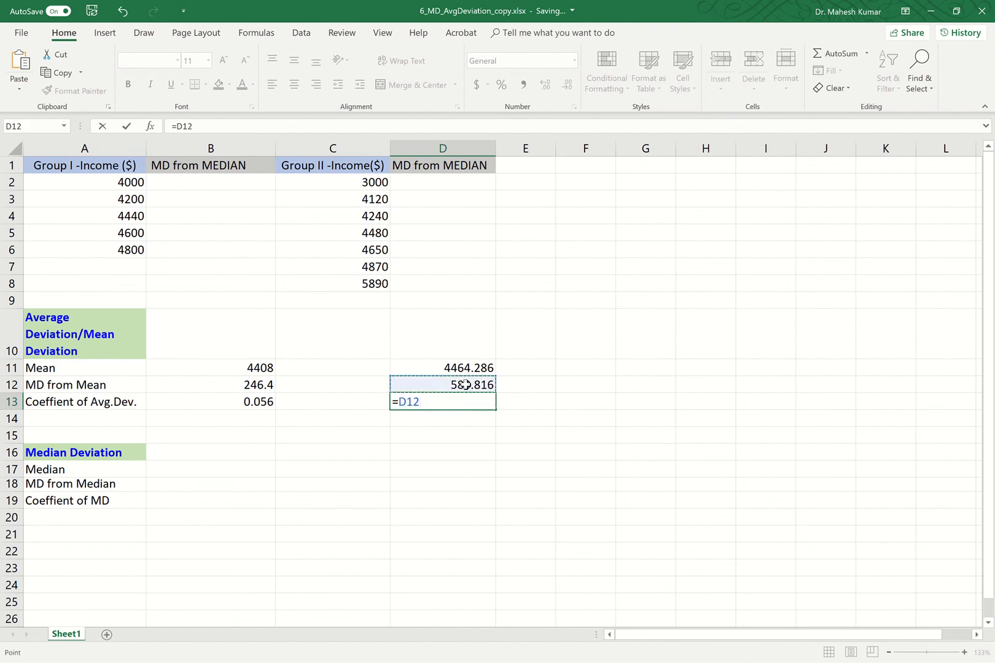
text(/)
click(470, 368)
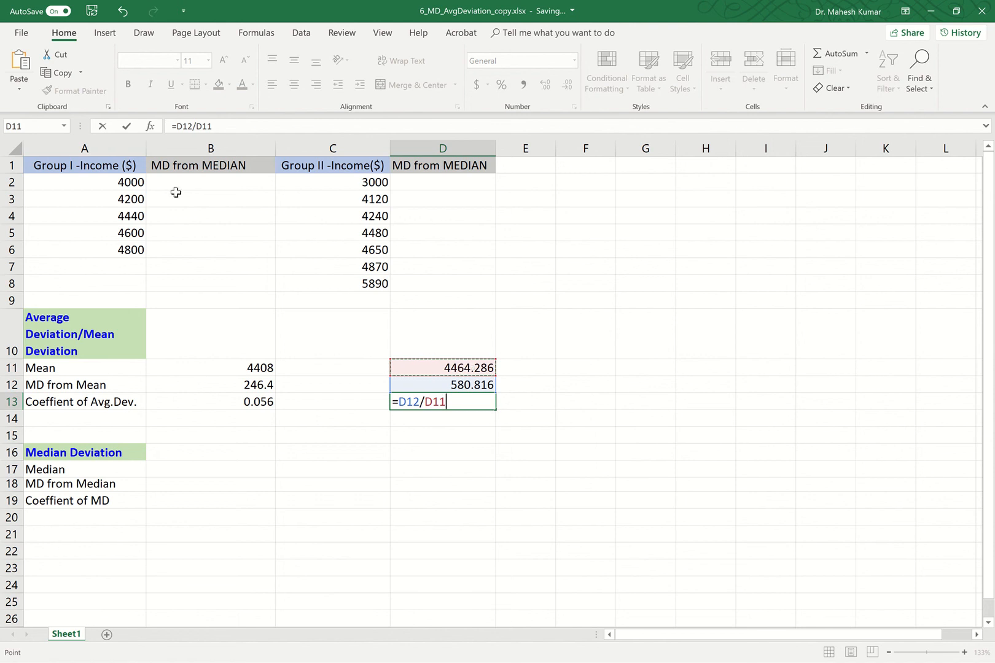
click(125, 126)
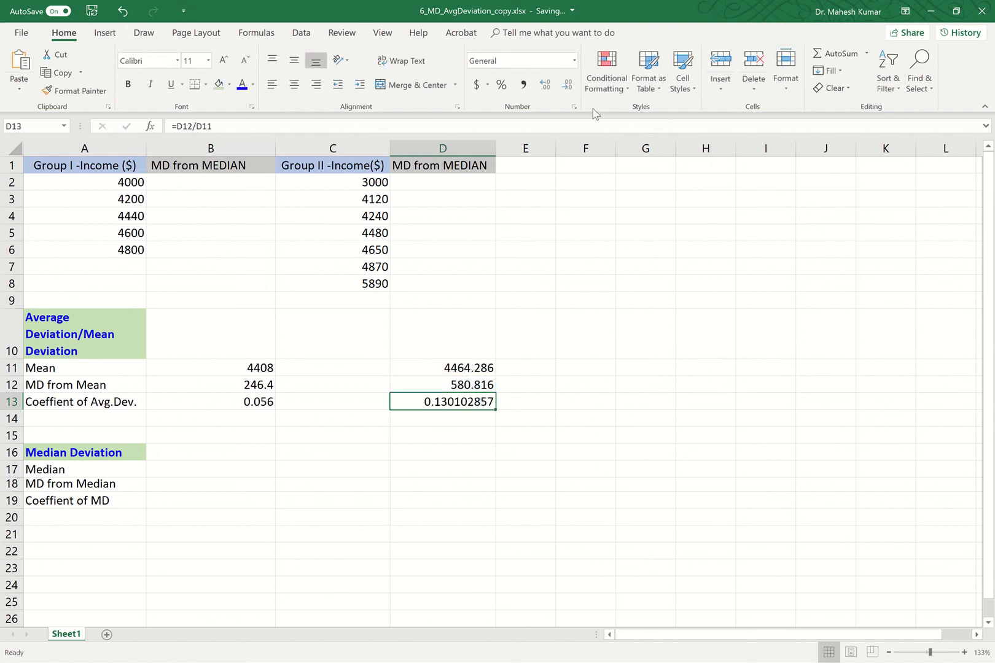
Step: Cut D13's displayed decimals down to three places, showing 0.130
click(567, 85)
click(568, 89)
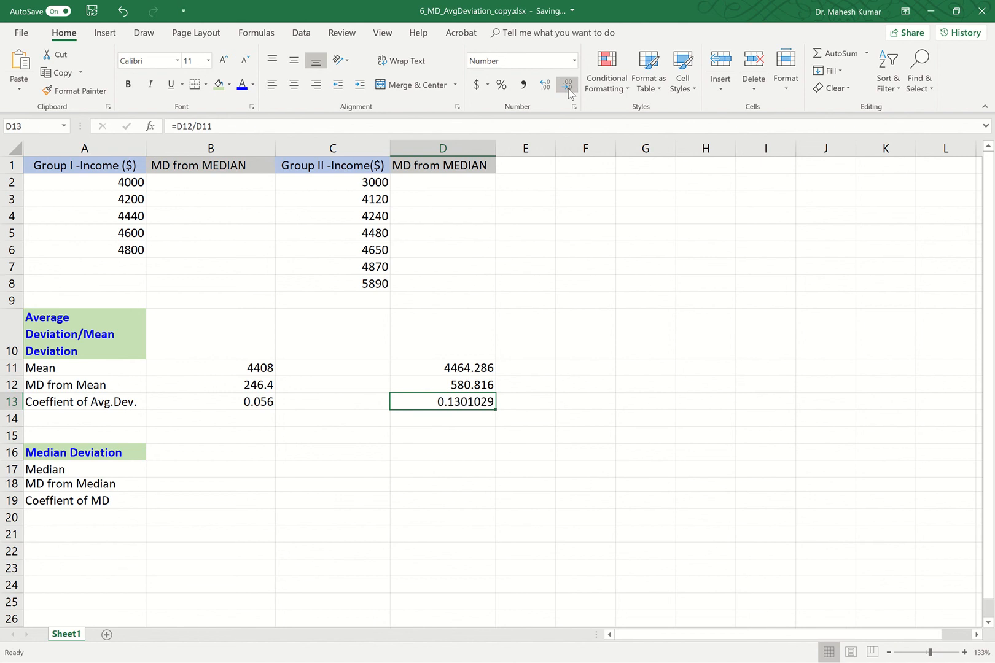
click(568, 89)
click(568, 89)
click(568, 89)
click(568, 89)
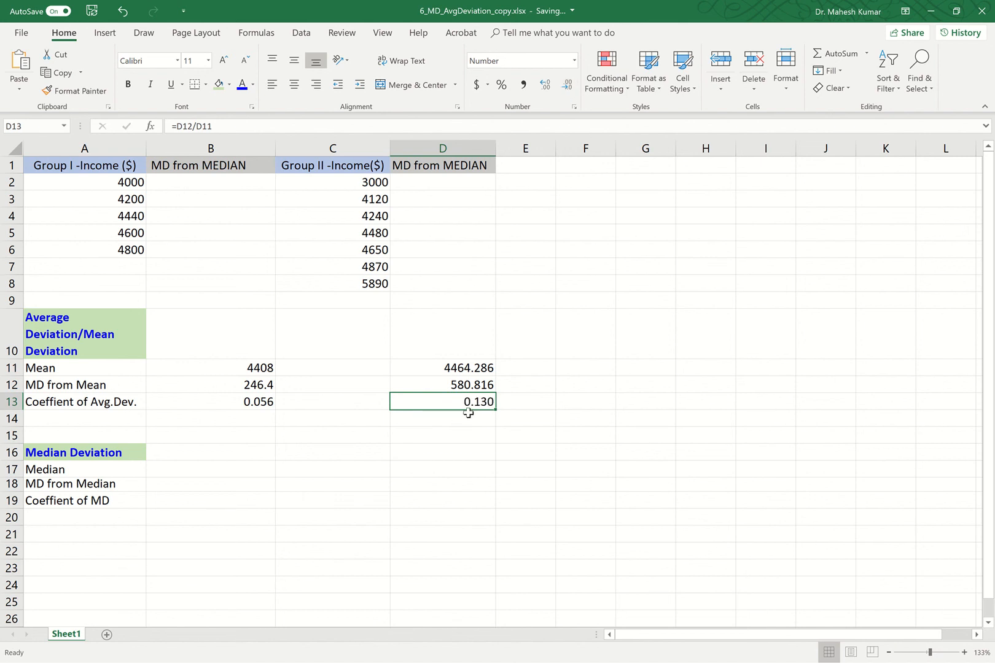